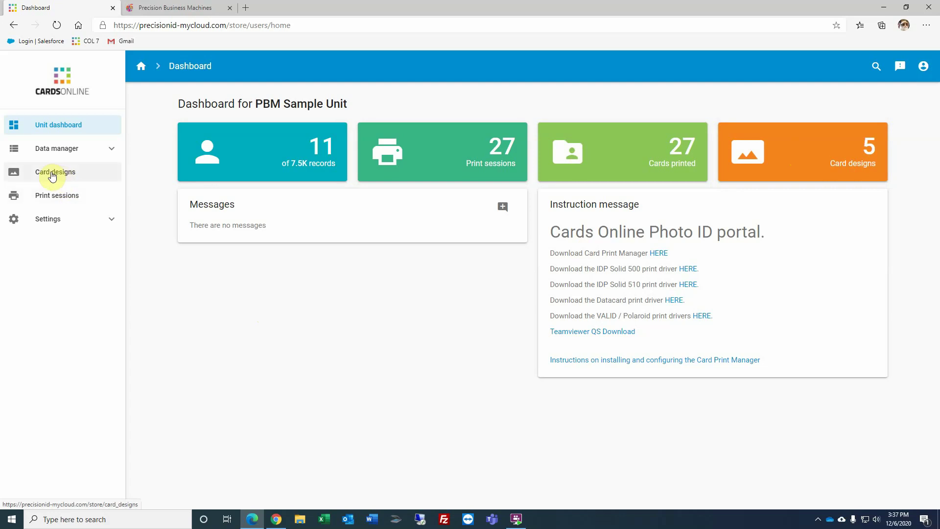
- Show the ImageryVendor design's preview and details from the Card designs list
click(53, 176)
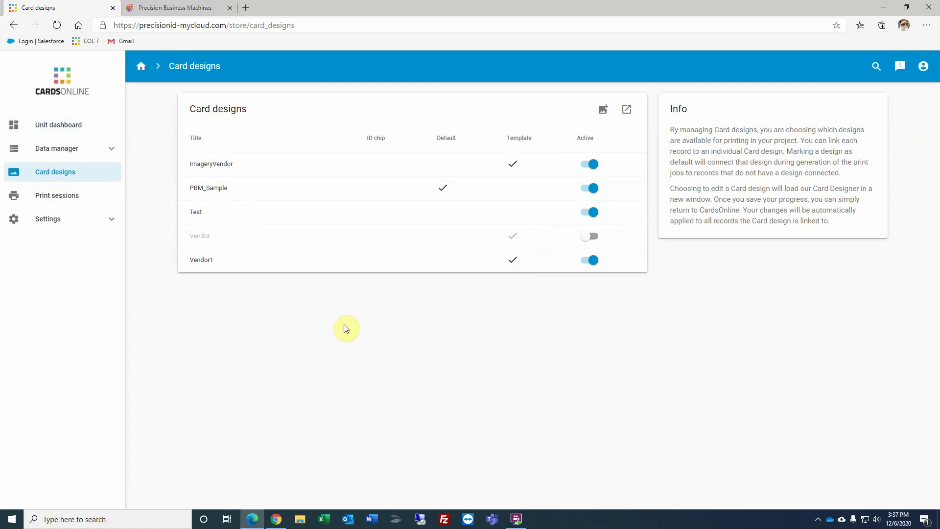
click(293, 169)
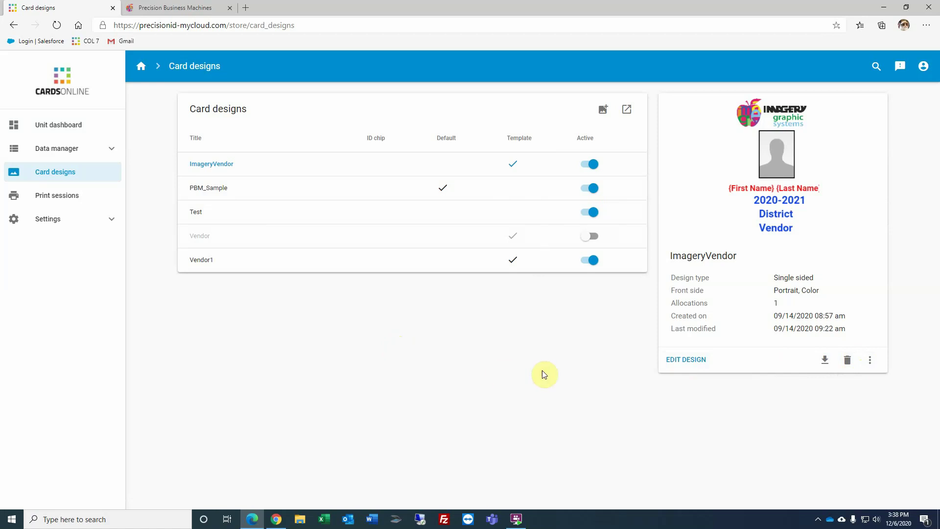
- Start a new card design titled 'Student Sample' sized in inches, 3.375 x 2.125
click(627, 111)
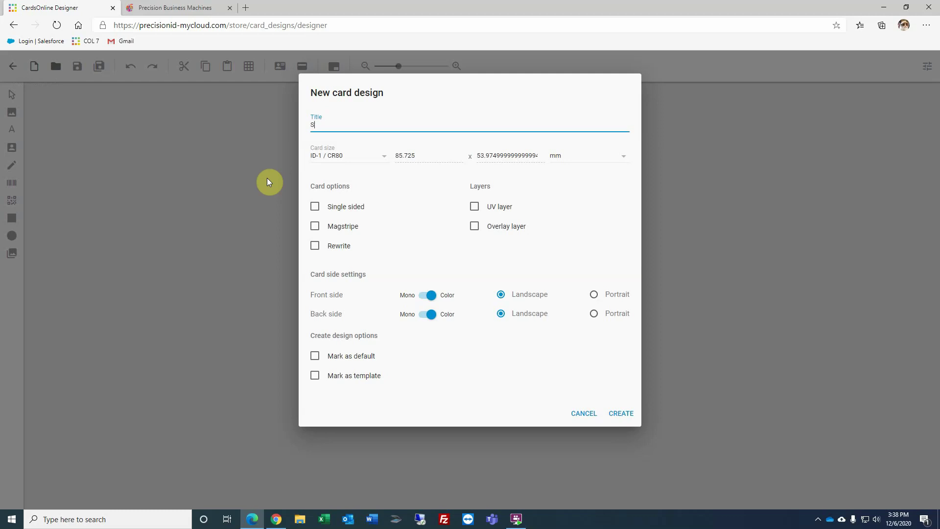
text(Student Sample)
click(575, 162)
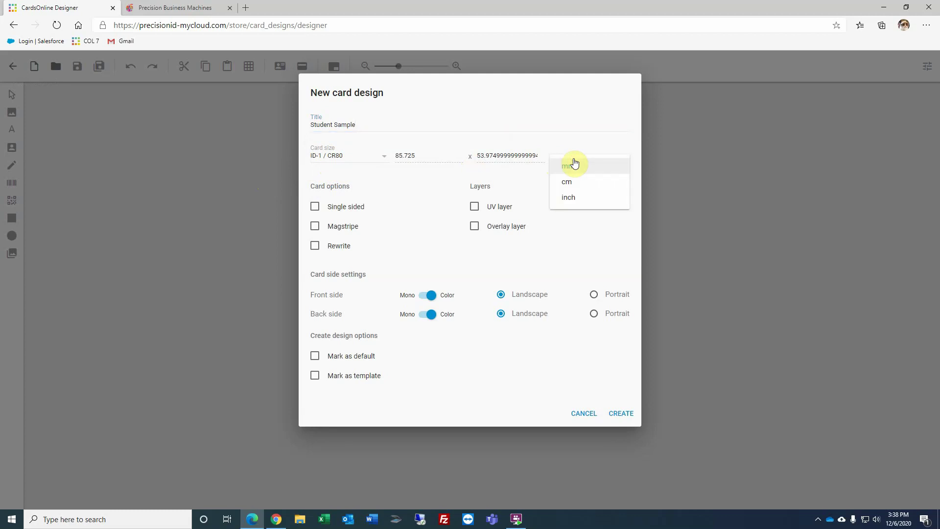
click(566, 204)
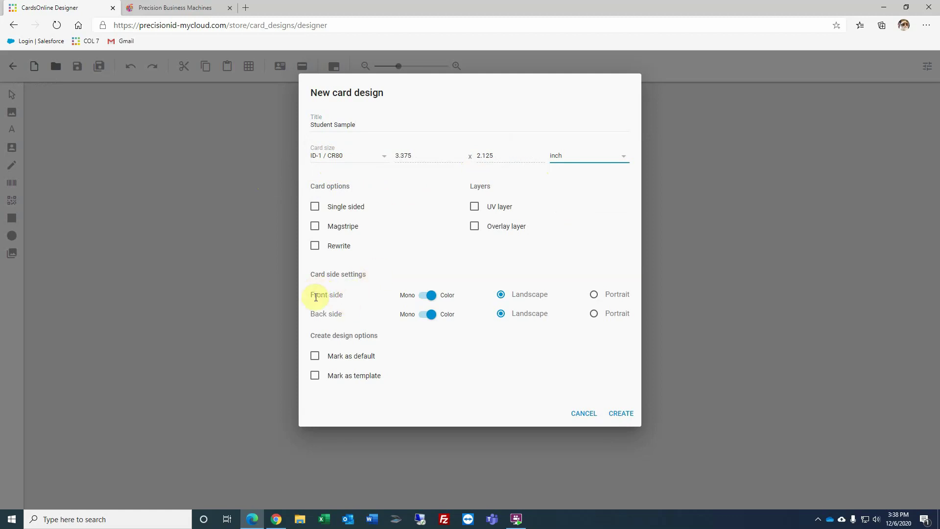
drag(313, 296, 343, 295)
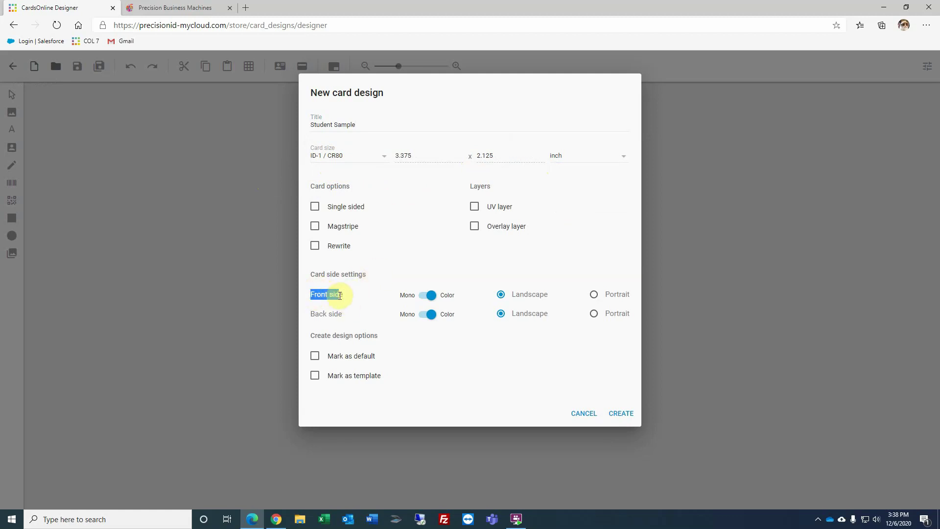
click(310, 314)
double_click(310, 314)
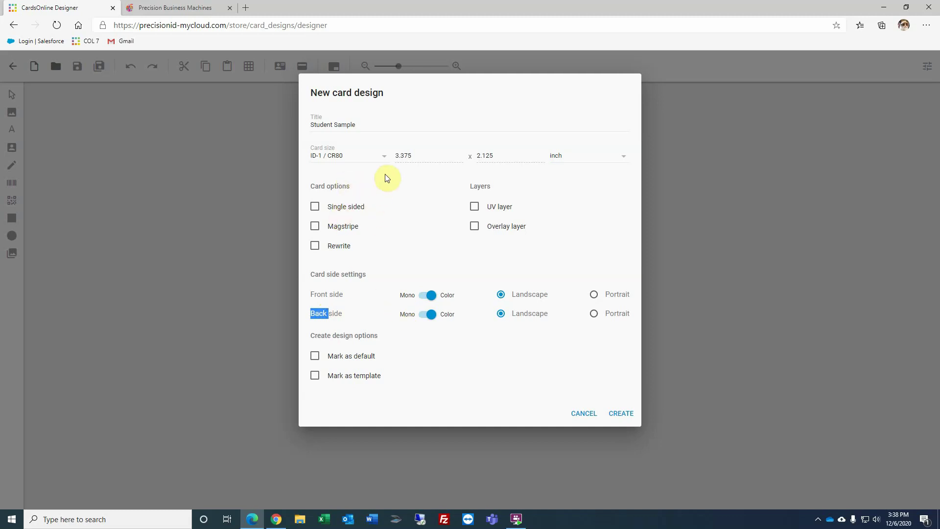
- Make Student Sample single-sided with a portrait front side and create it
click(315, 209)
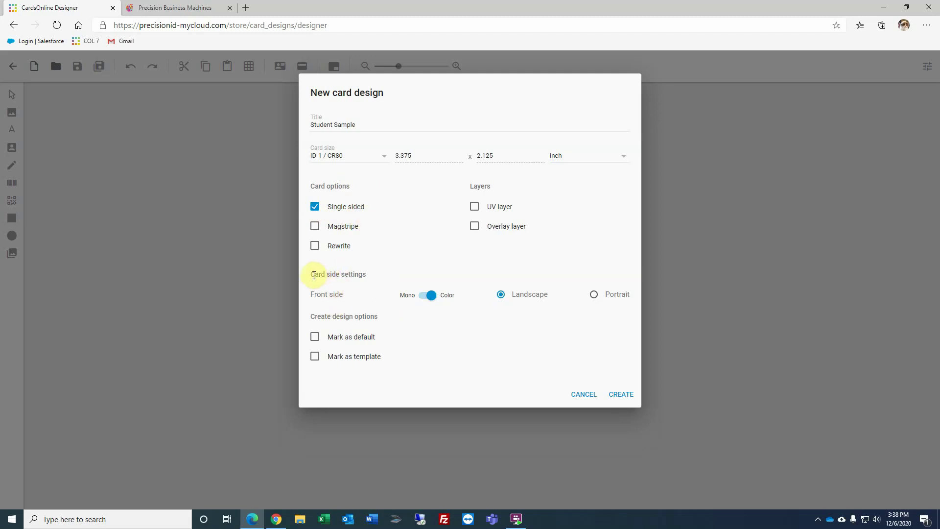
drag(310, 275, 363, 275)
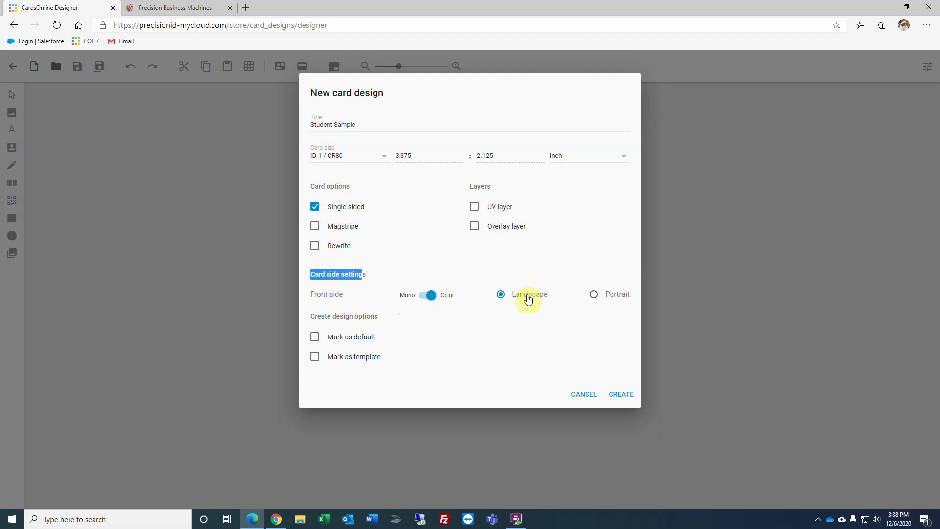
click(594, 295)
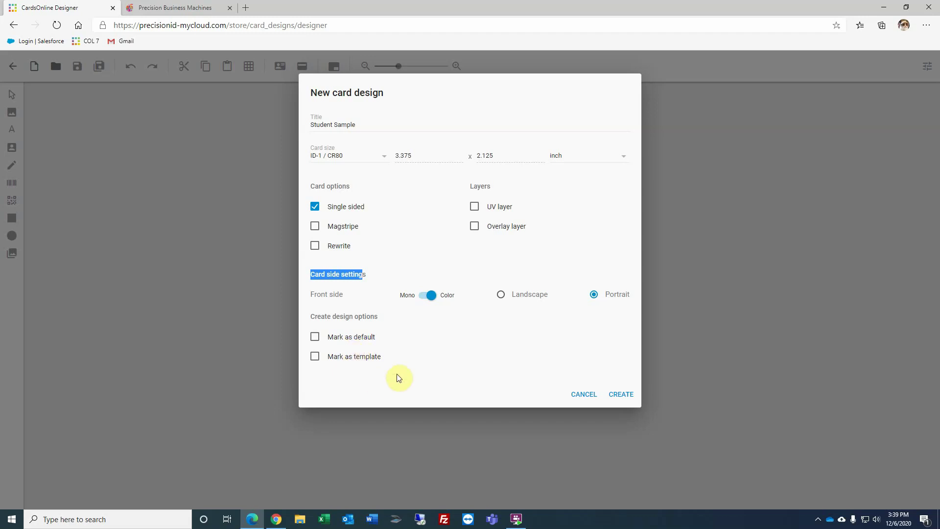
click(621, 393)
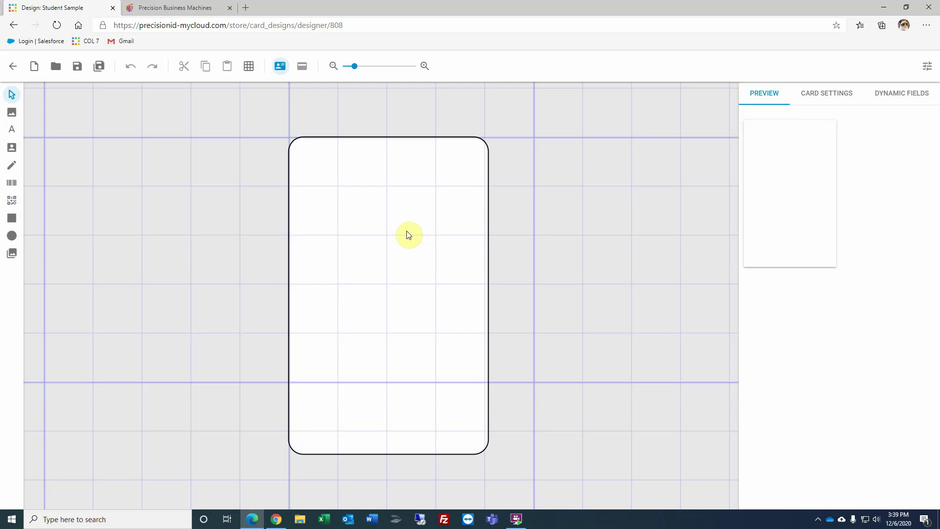
- Turn off Enable grid and Snap to grid, save the grid settings, and zoom in slightly
click(248, 67)
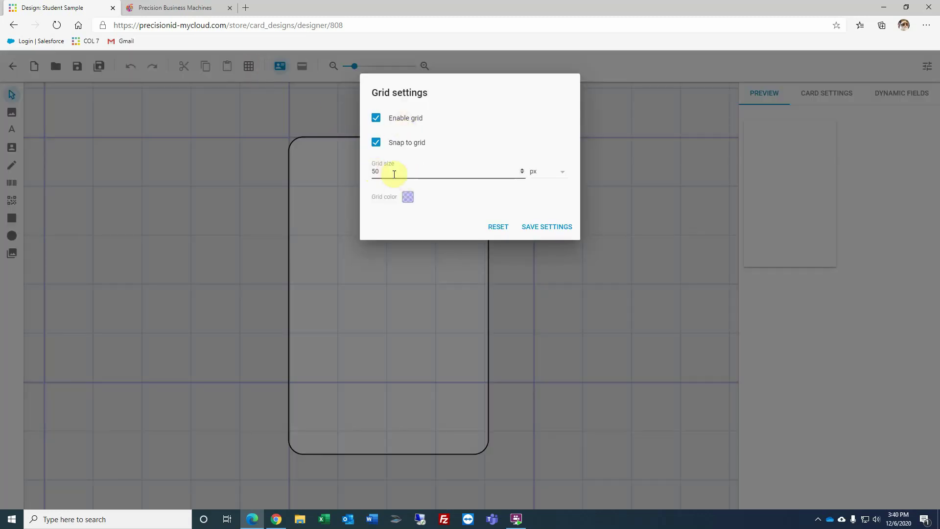
click(376, 118)
click(376, 143)
click(549, 227)
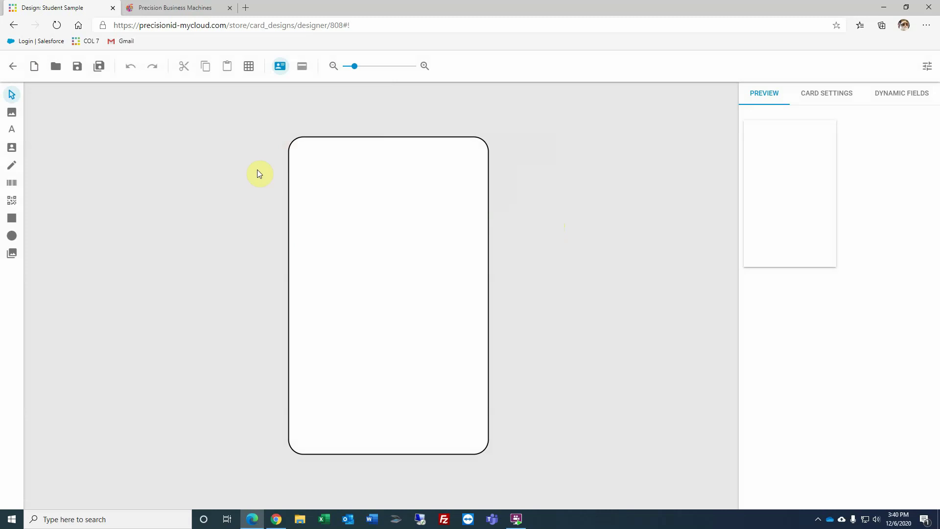
drag(356, 65, 358, 63)
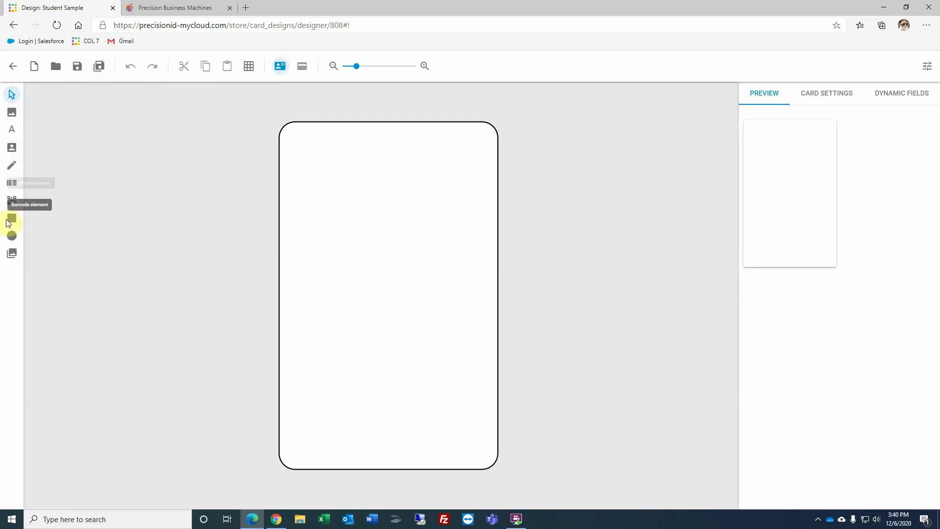
- Place an image near the card top loaded with PBM Apple.png, keeping its aspect ratio
click(14, 116)
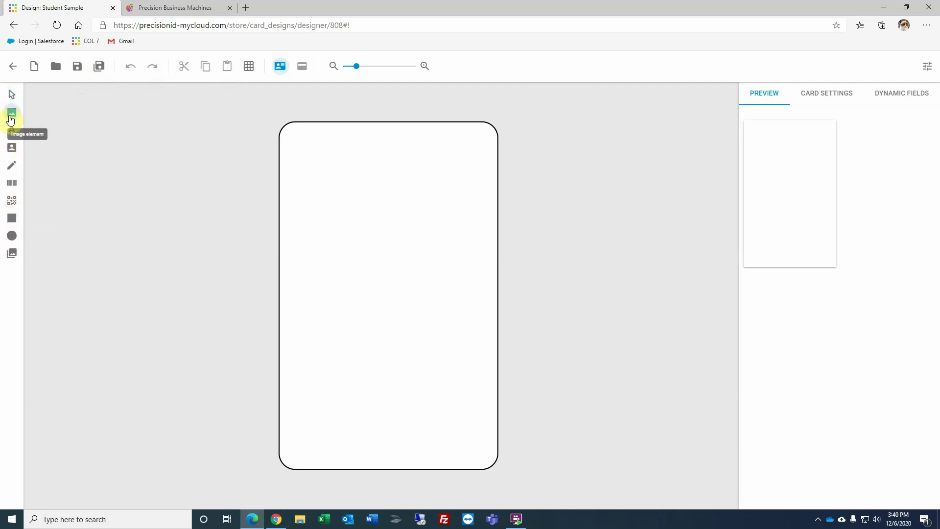
click(338, 163)
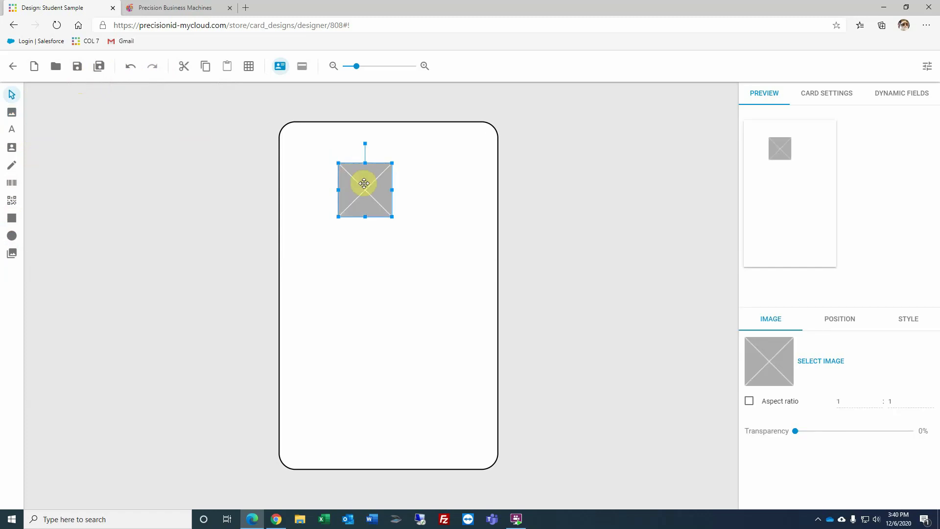
drag(363, 183, 343, 192)
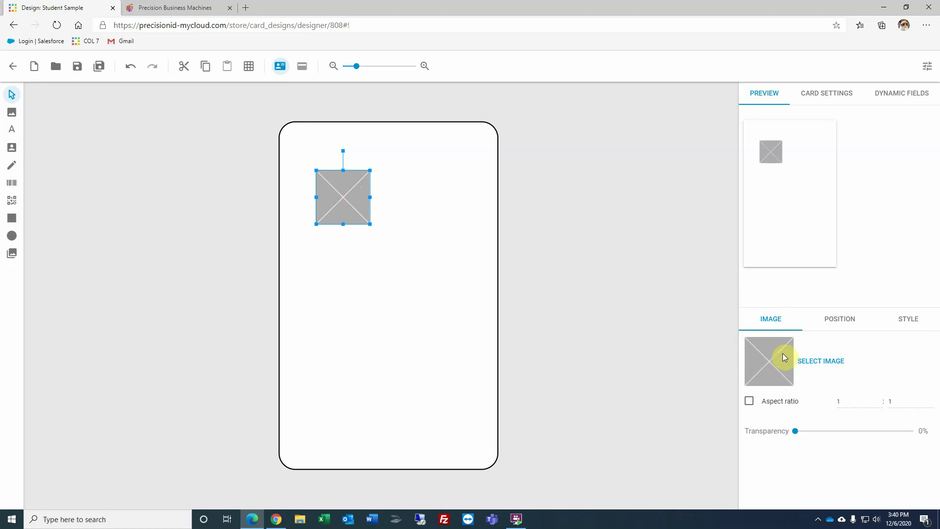
click(812, 360)
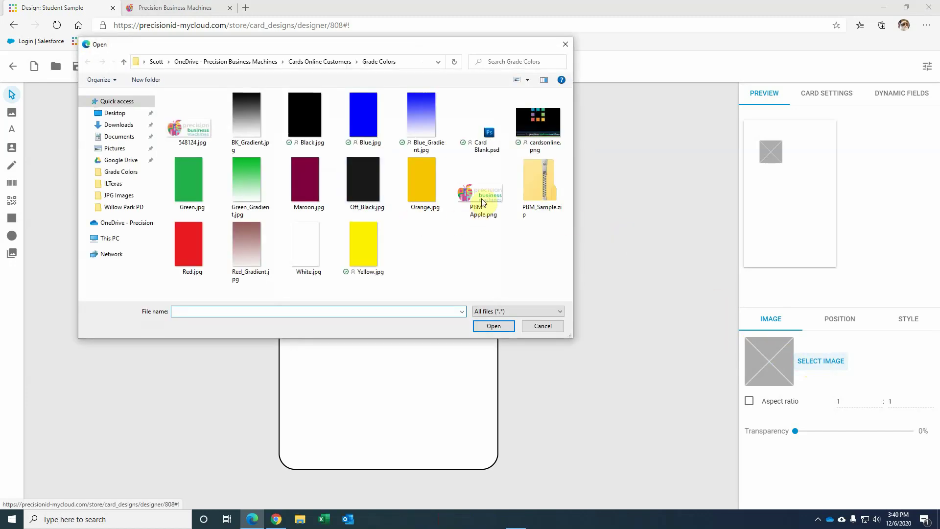
click(484, 199)
click(494, 326)
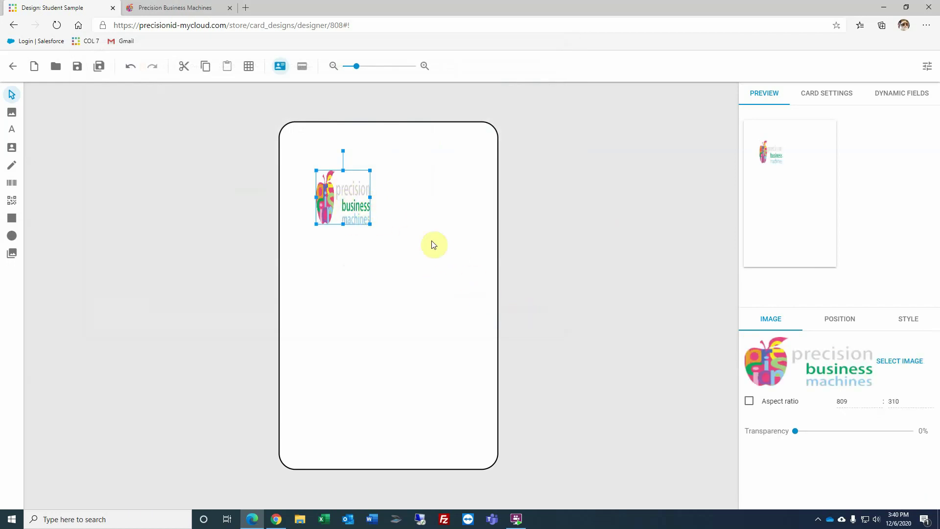
click(750, 404)
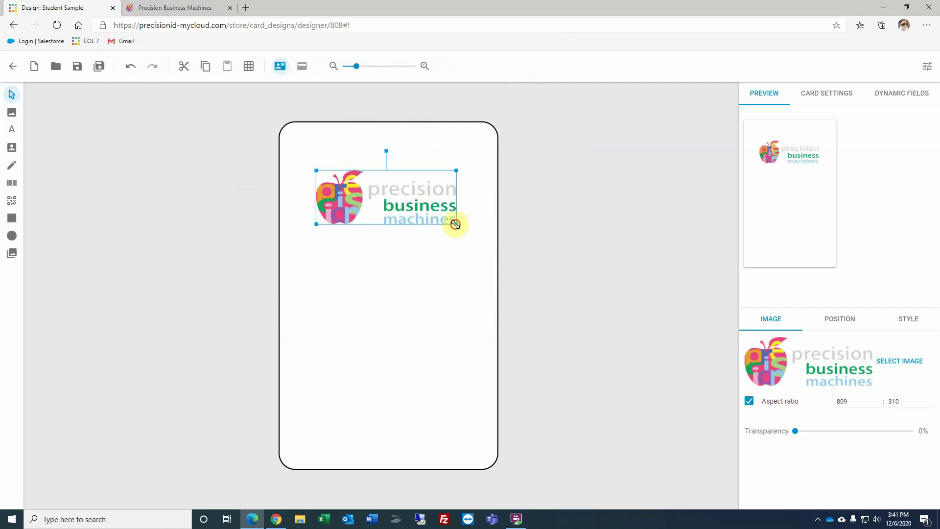
drag(456, 224, 426, 210)
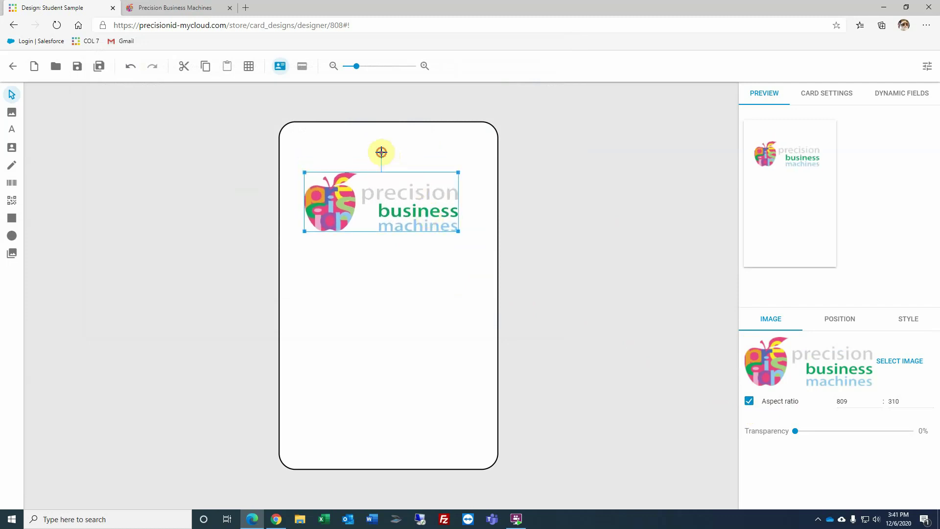
- Give the logo a 2 px border and nudge it into position
mouse_move(381, 152)
mouse_down()
mouse_move(410, 182)
mouse_move(413, 205)
mouse_move(403, 172)
mouse_move(381, 163)
mouse_up()
click(916, 322)
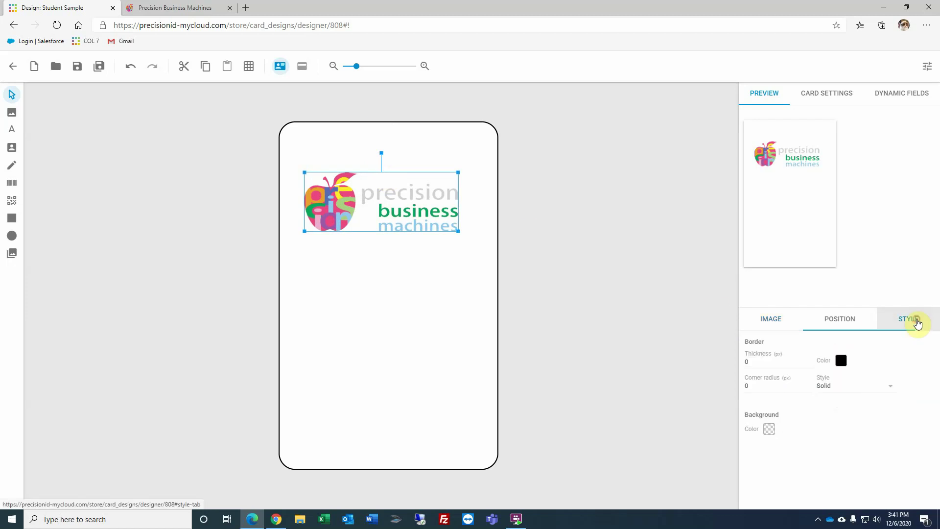
click(809, 361)
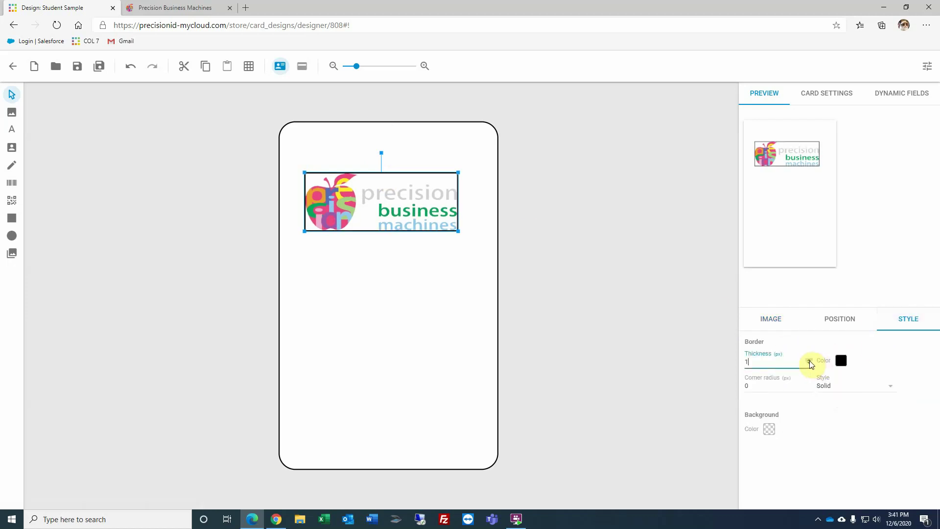
click(809, 362)
drag(389, 195, 392, 182)
click(399, 240)
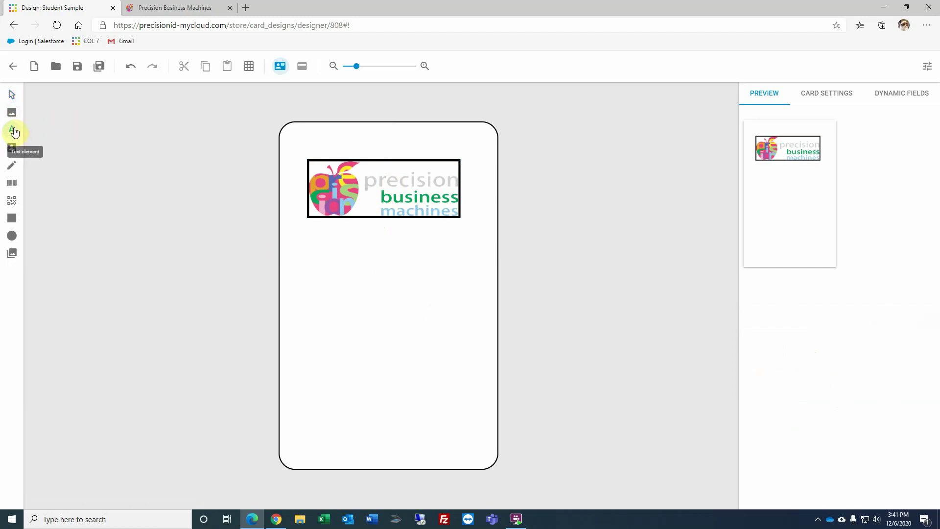
- Add a text box beneath the logo, keeping the Roboto font
click(322, 280)
drag(350, 285, 480, 251)
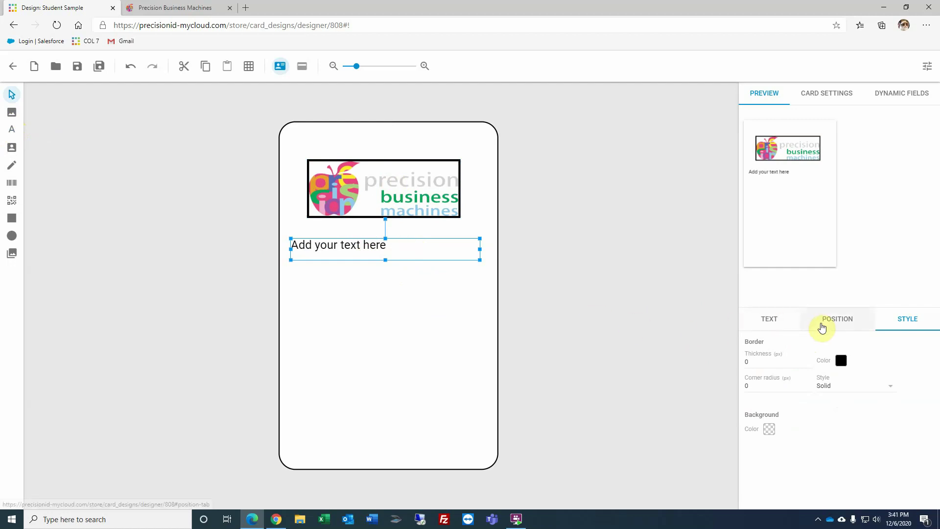
click(767, 322)
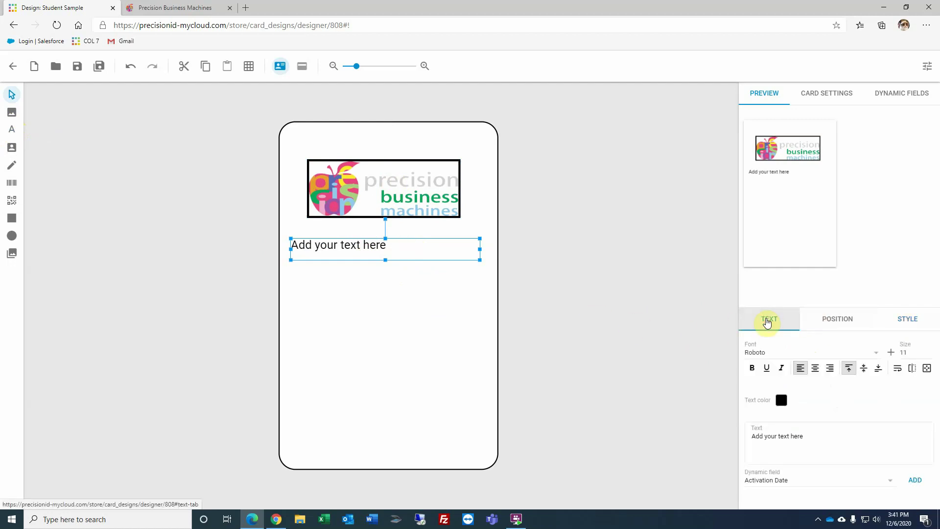
click(760, 357)
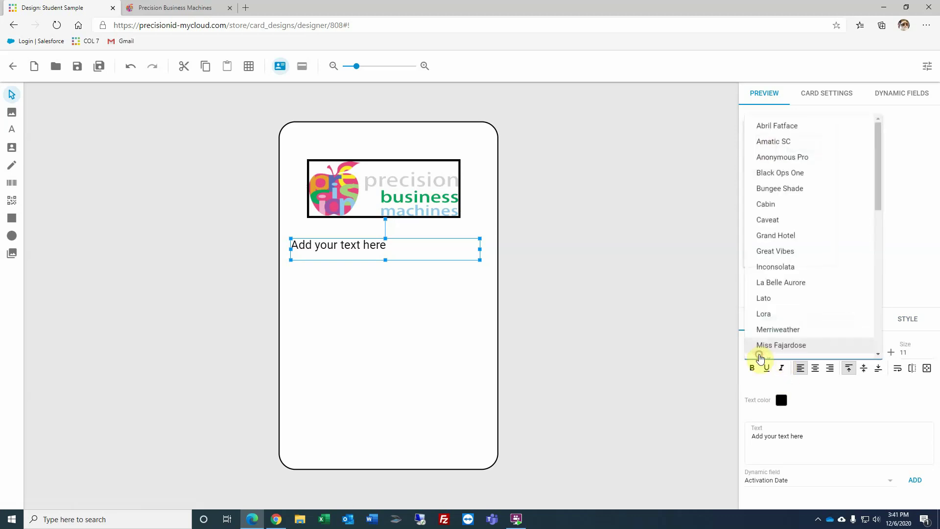
click(690, 350)
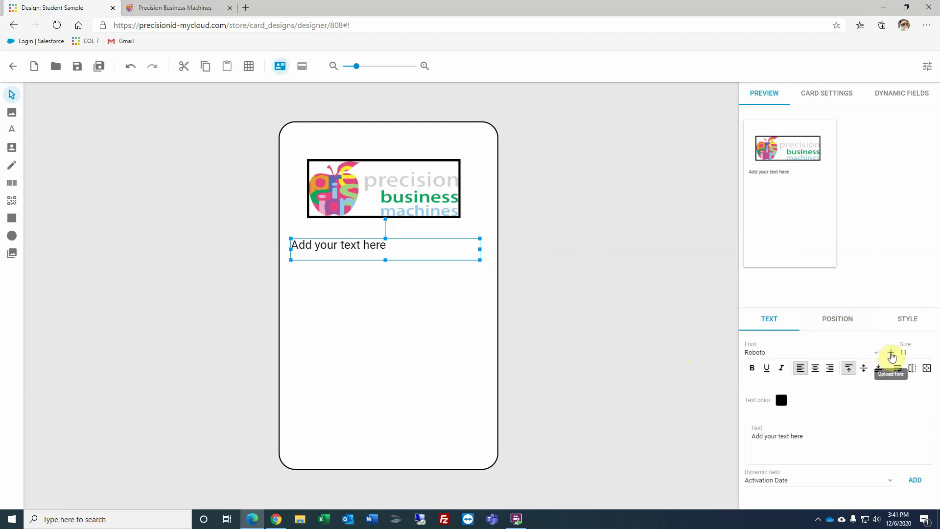
click(876, 354)
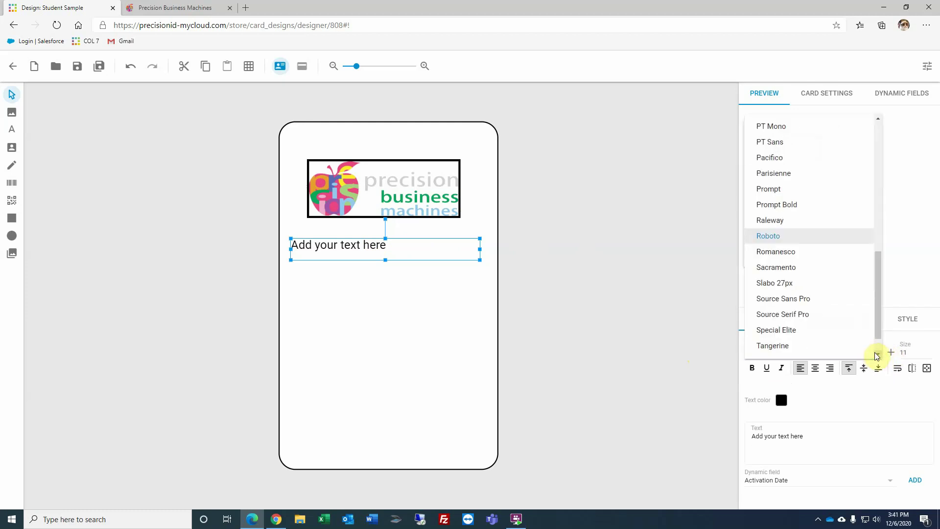
click(817, 239)
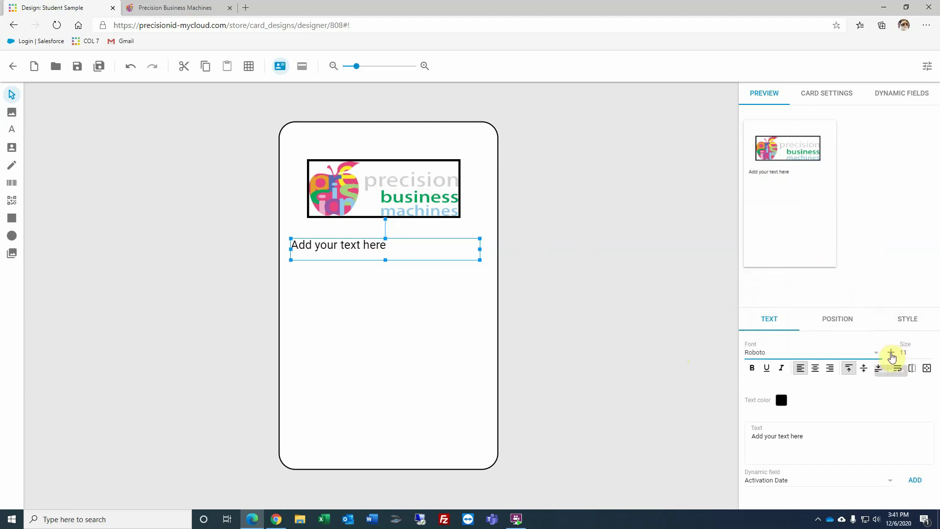
- Make the text size 13, bold, centred horizontally and middle-aligned vertically
click(931, 351)
click(930, 351)
click(751, 371)
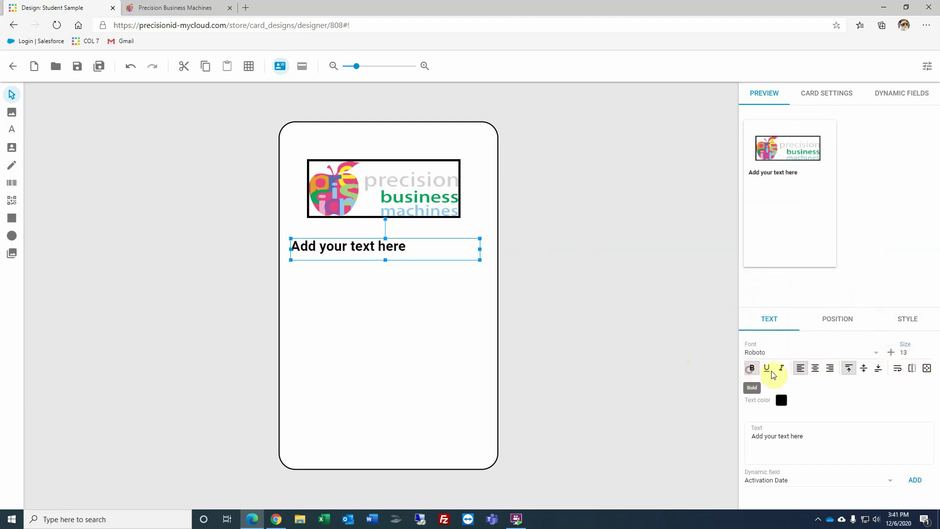
click(815, 370)
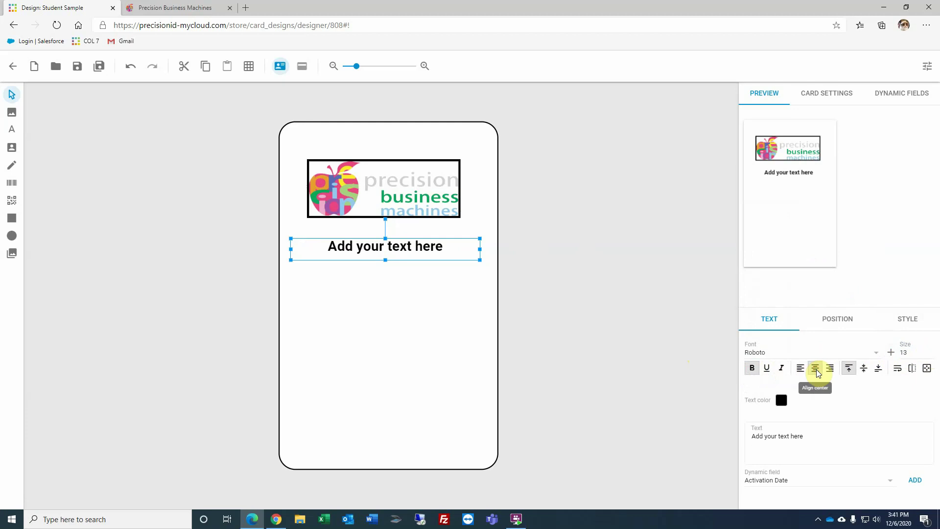
drag(430, 249, 425, 245)
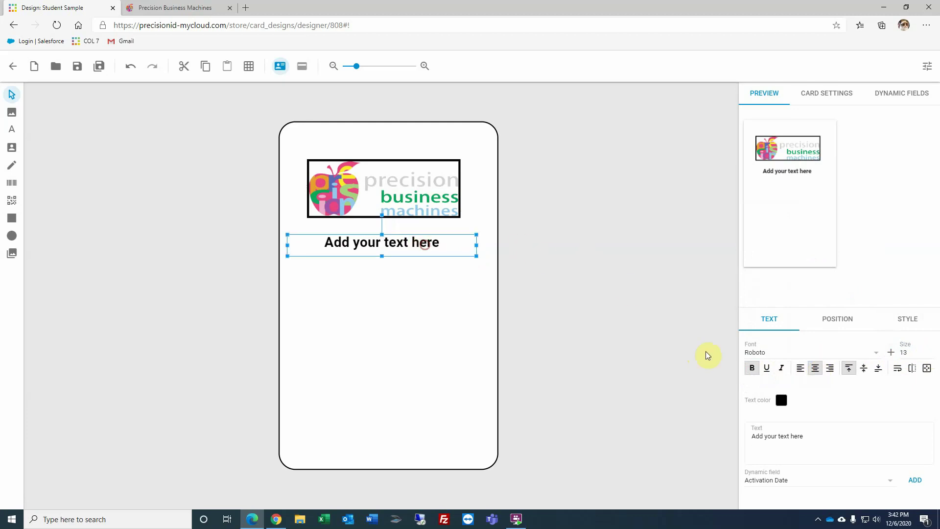
click(864, 369)
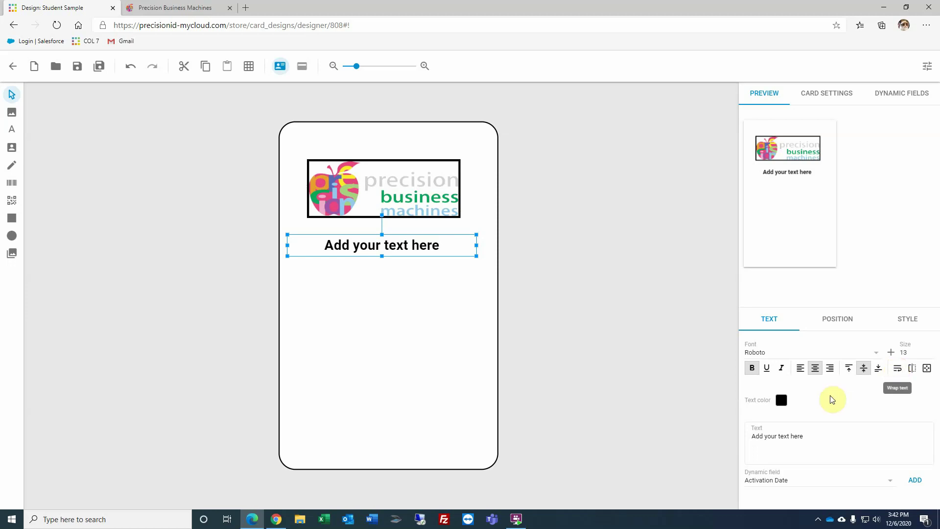
click(801, 437)
- Change the text to '2021 - 2022' in blue and move it closer to the logo
click(777, 402)
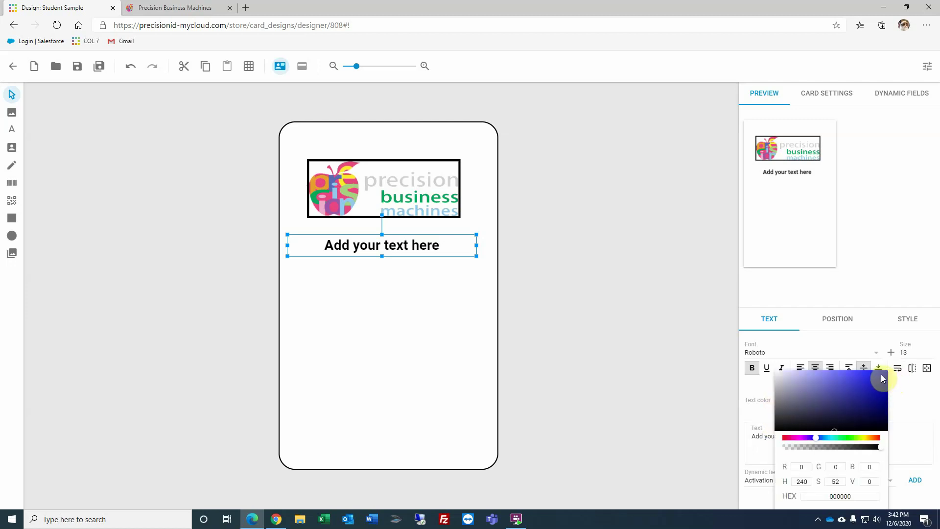
click(882, 375)
click(753, 409)
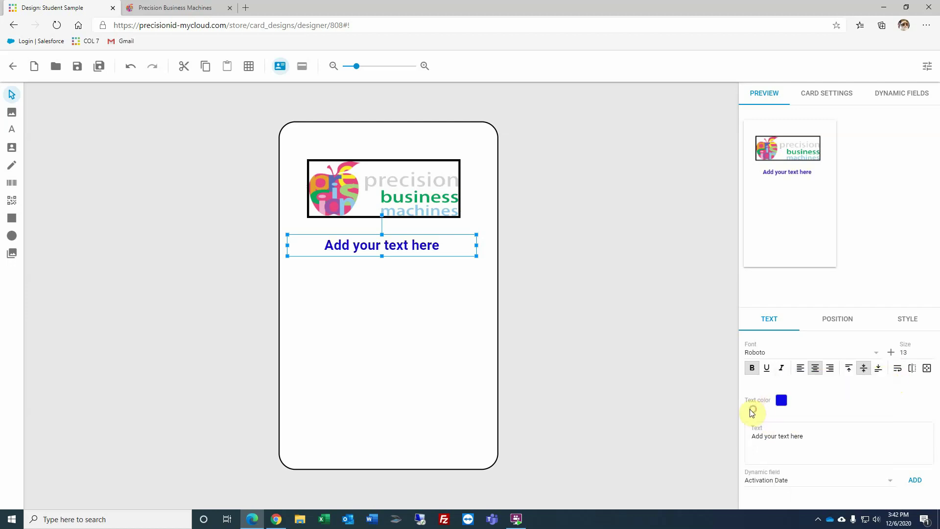
triple_click(813, 438)
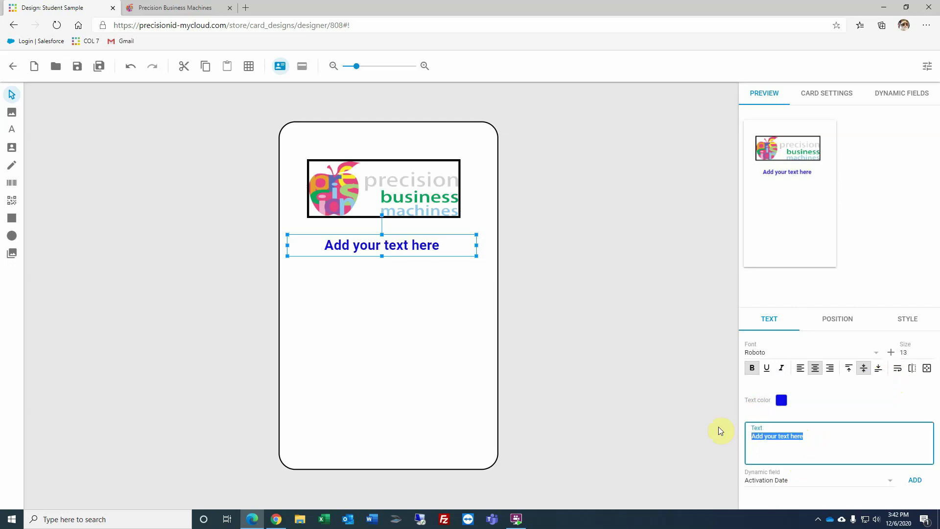
text(202)
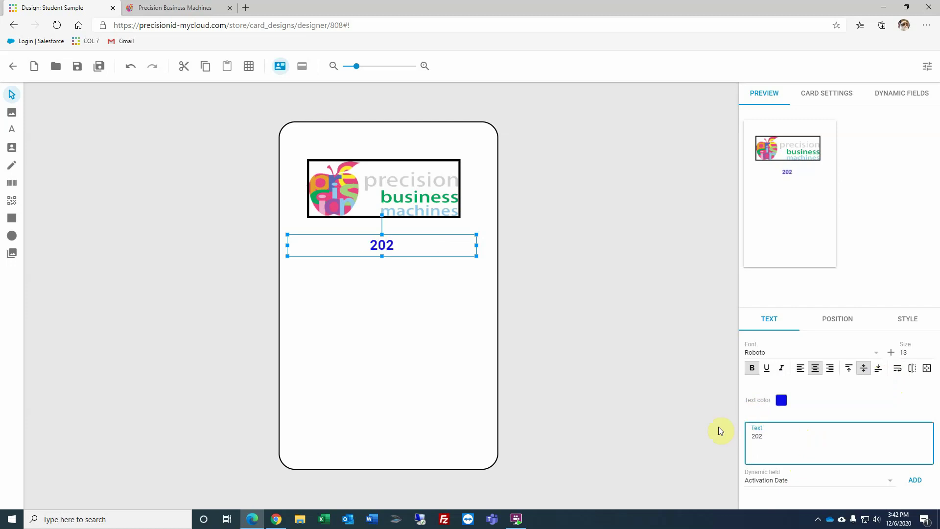
text(1)
text( *)
text(-)
text( 2022)
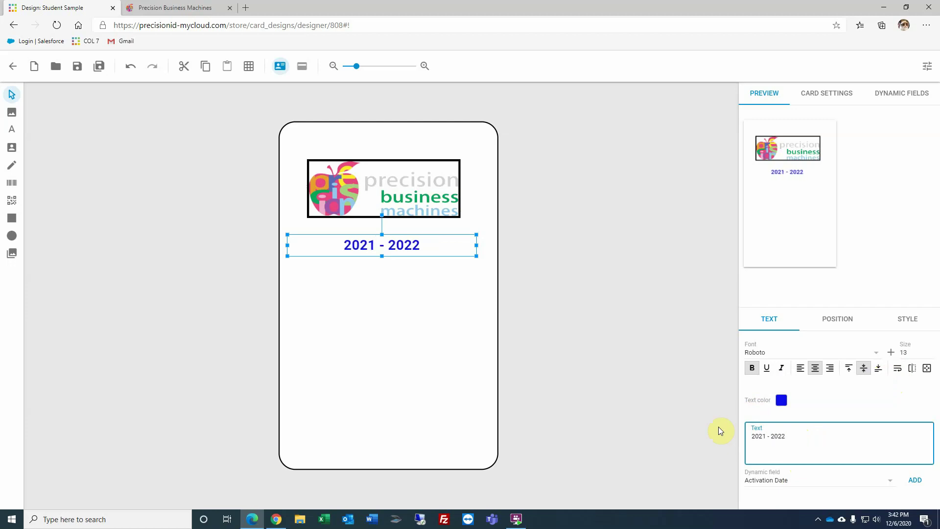
click(448, 322)
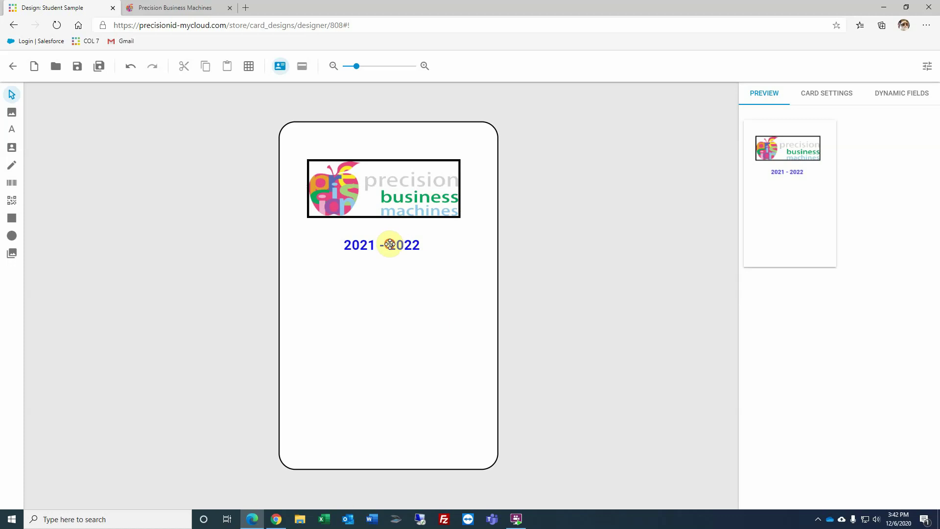
drag(394, 241, 391, 232)
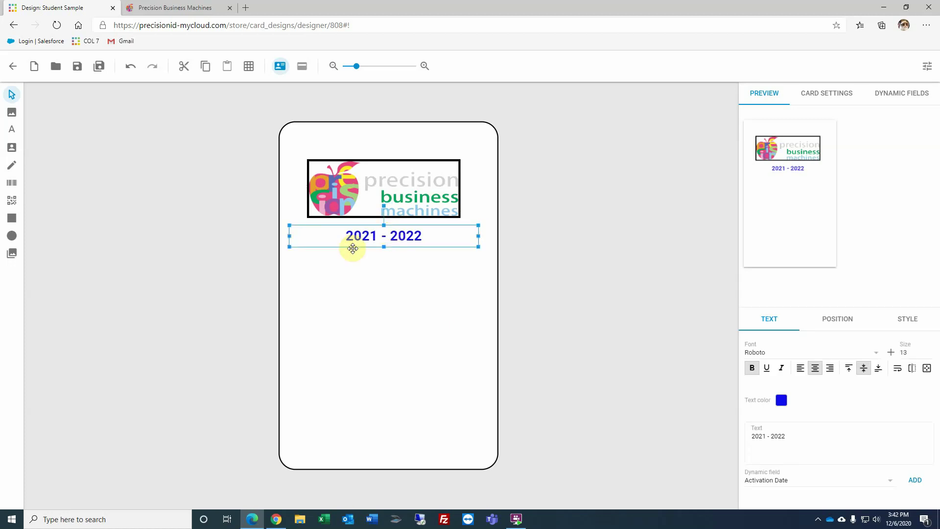
- Give the date box a 2 px yellow C6B620 border
click(906, 321)
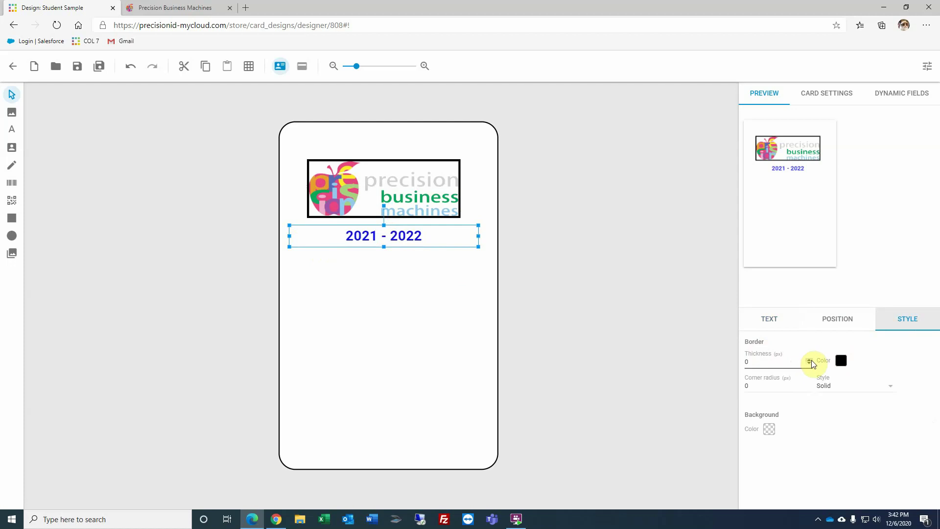
click(841, 360)
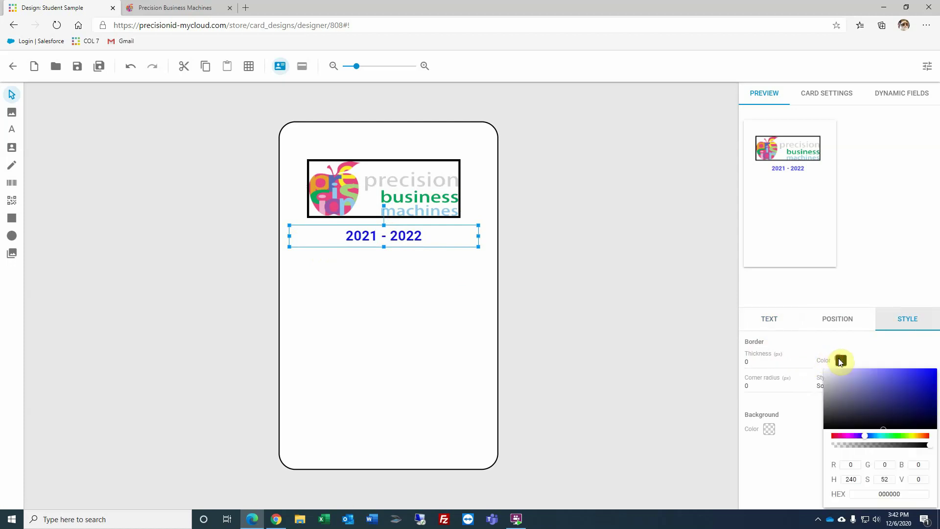
click(915, 435)
click(919, 381)
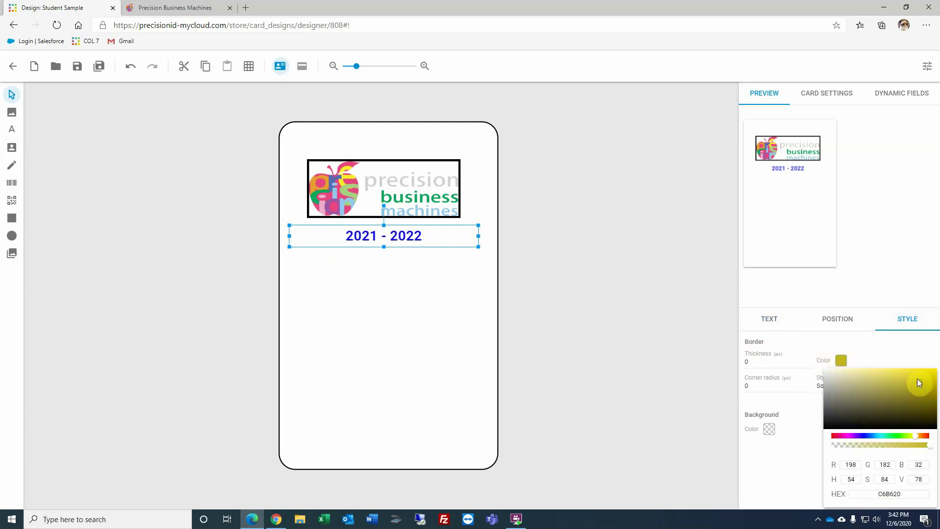
click(808, 360)
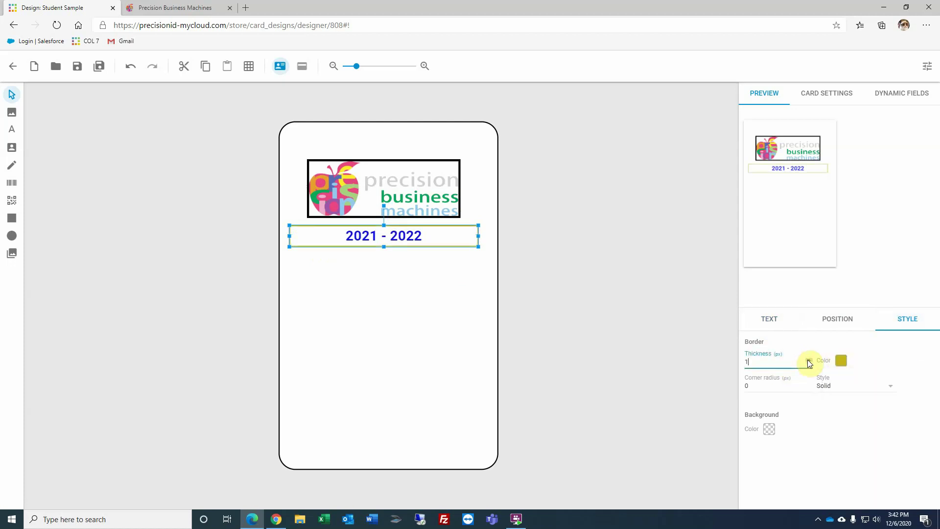
click(808, 360)
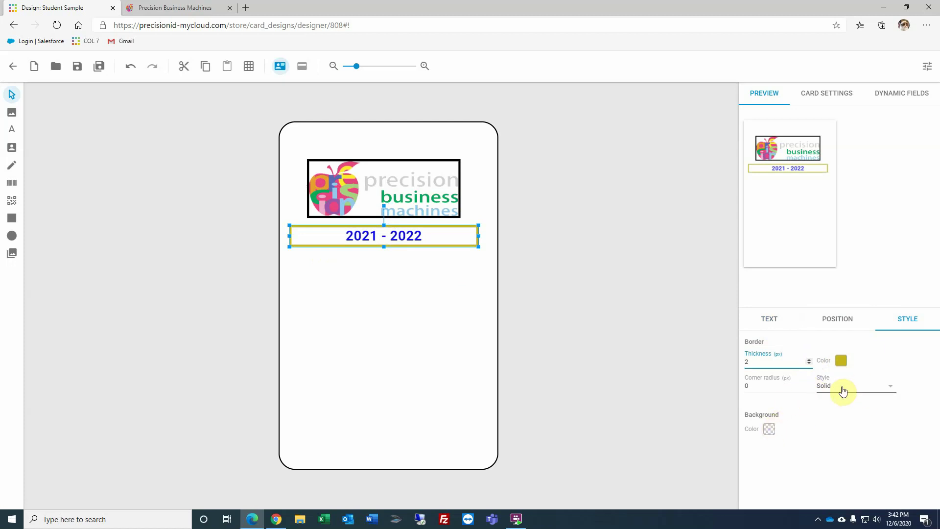
- Fill the date box with a translucent green 11AF28 background and adjust its position
click(770, 429)
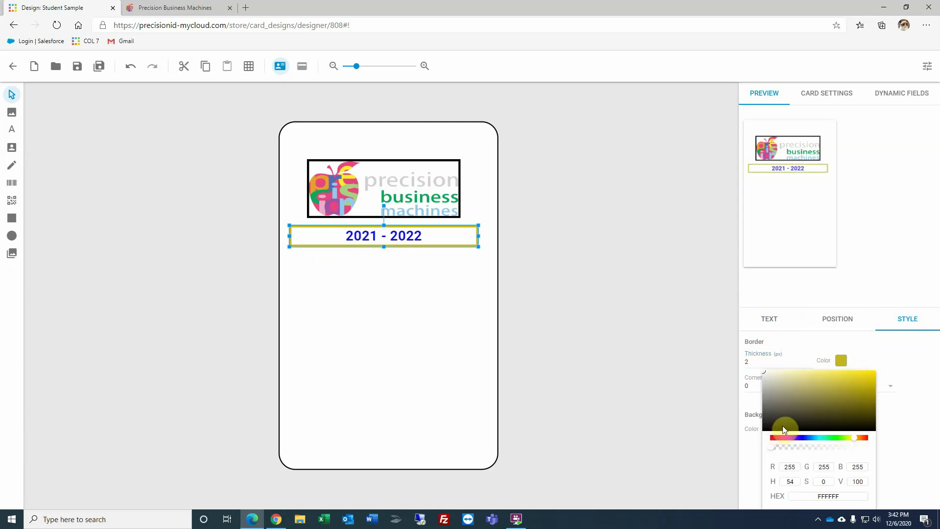
click(834, 440)
click(867, 400)
click(865, 390)
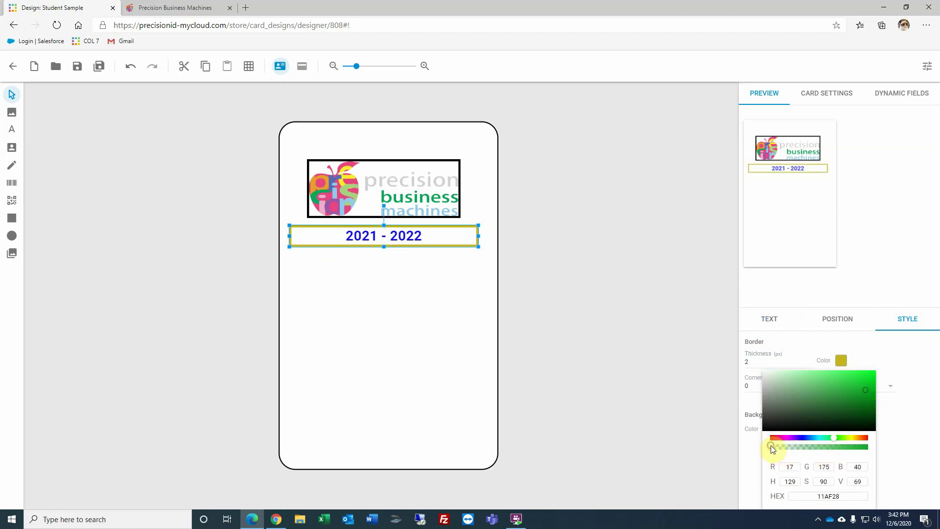
drag(772, 448, 845, 447)
click(355, 333)
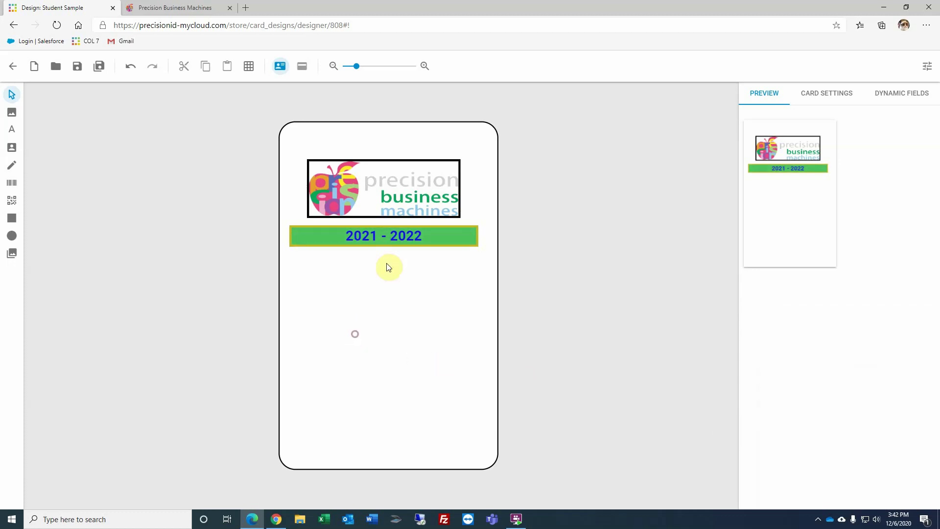
drag(382, 236, 382, 240)
click(367, 287)
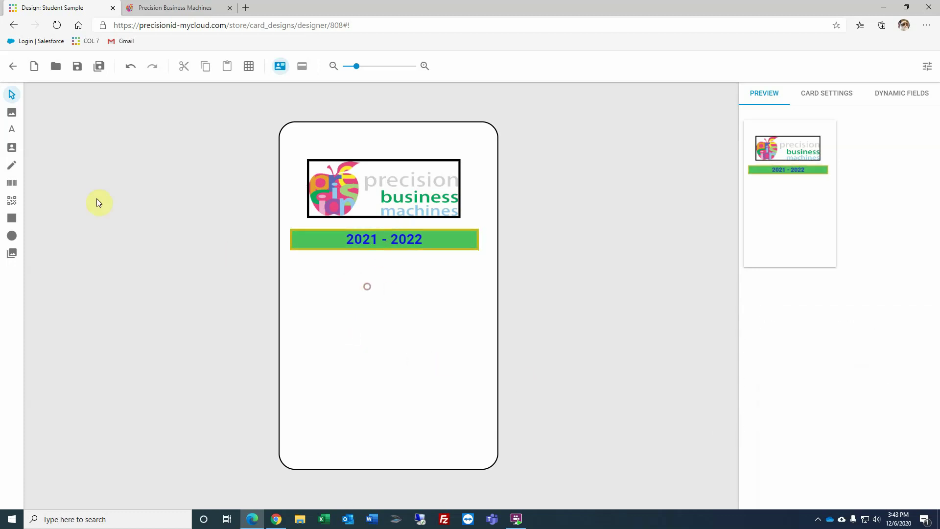
- Add a new text box below the date banner using the Prompt font
click(11, 131)
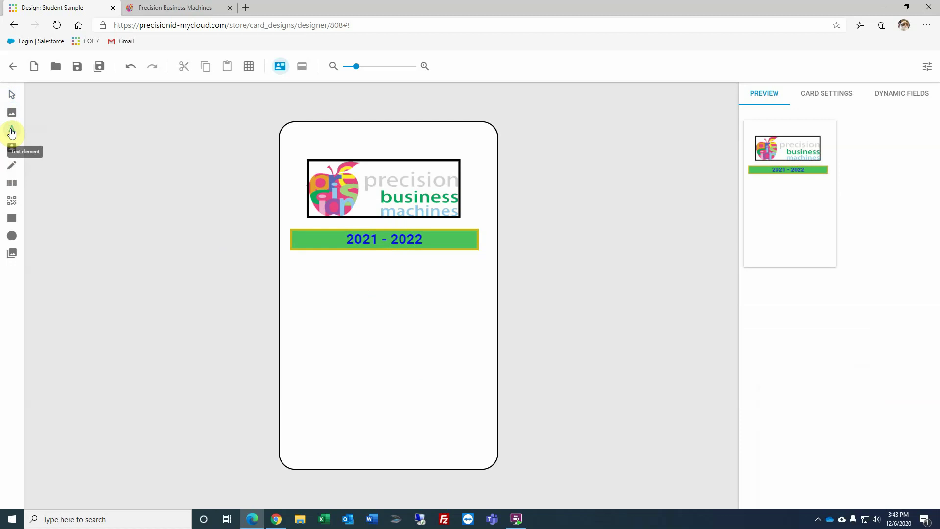
click(333, 362)
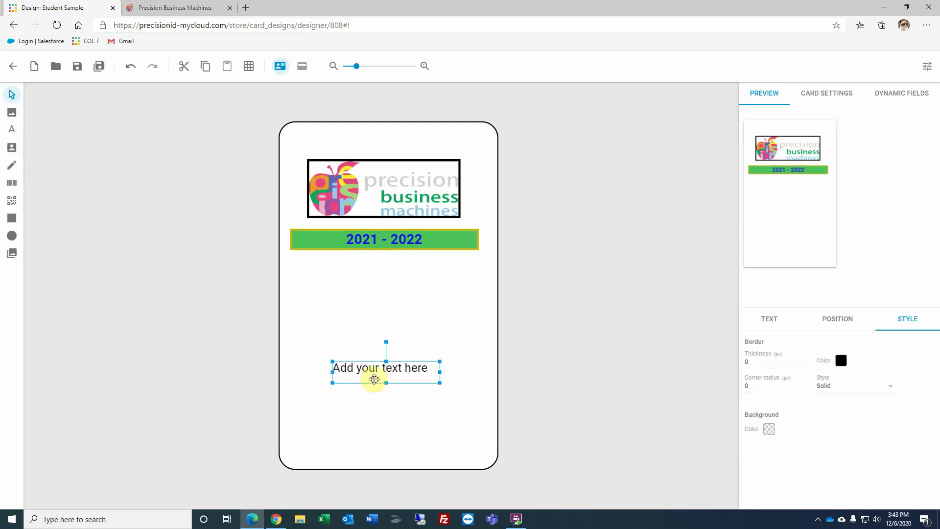
drag(377, 380, 358, 315)
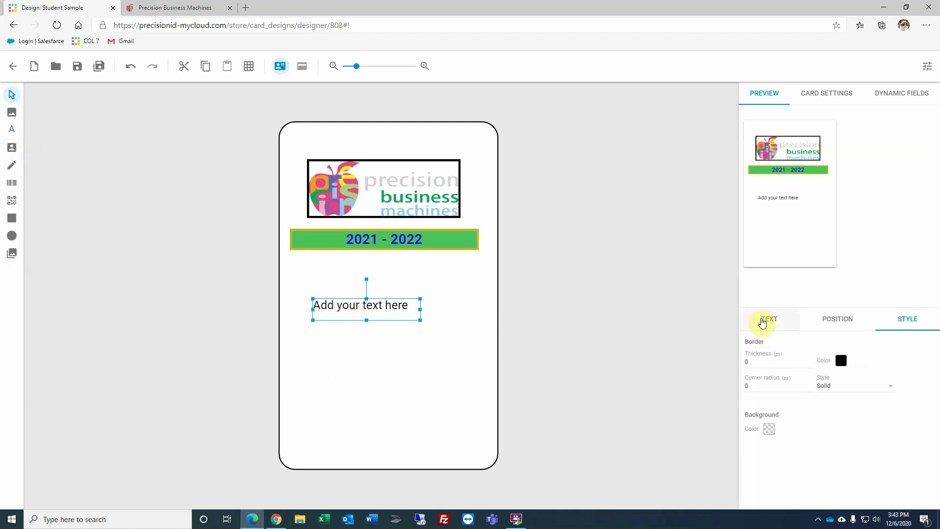
click(762, 321)
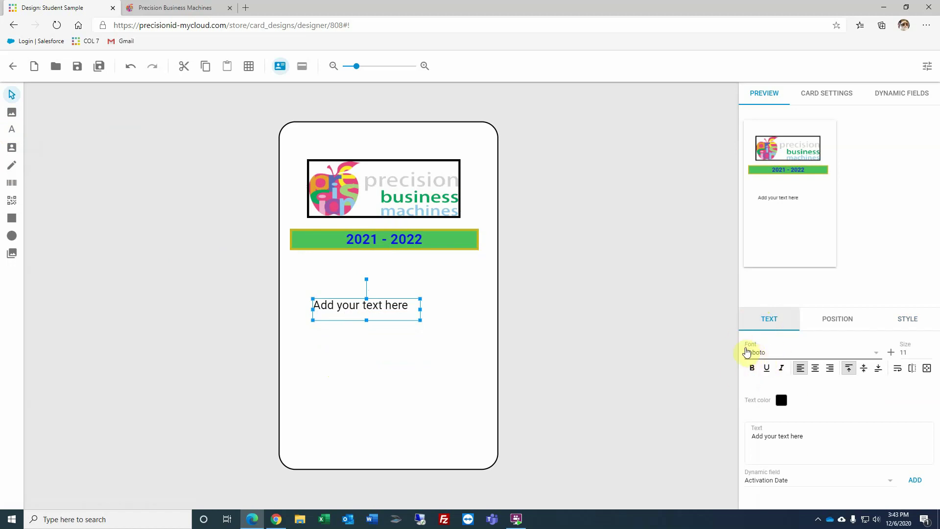
click(762, 353)
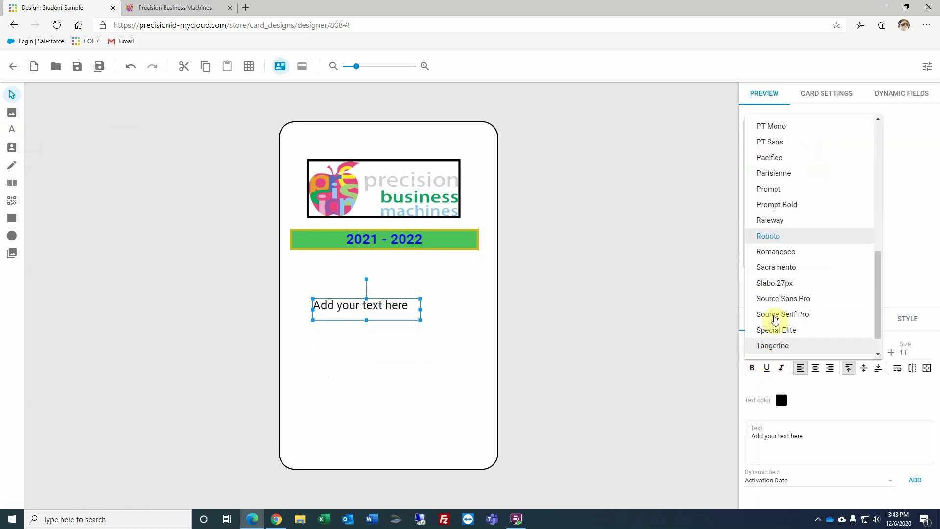
click(768, 190)
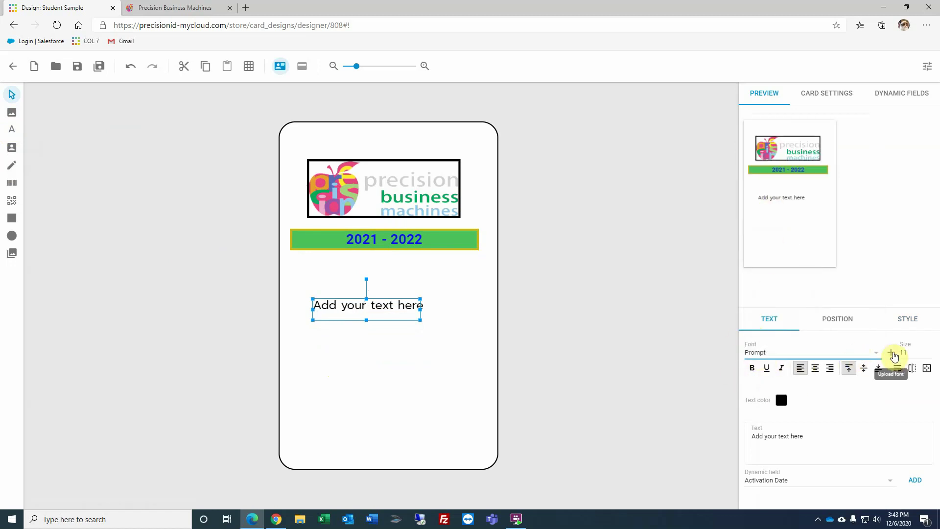
- Make the new text size 14, bold, centred, and teal 067D67
click(932, 352)
click(932, 351)
click(931, 351)
click(752, 367)
click(815, 368)
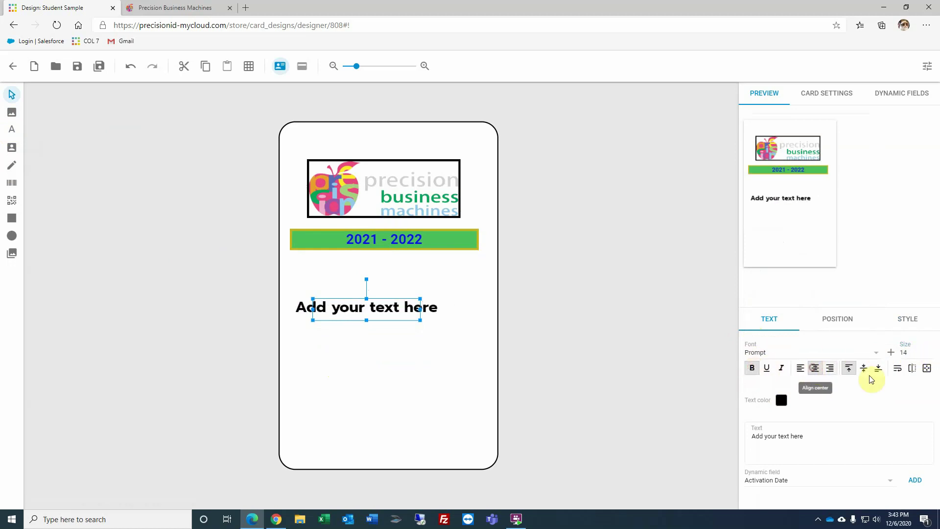
click(783, 400)
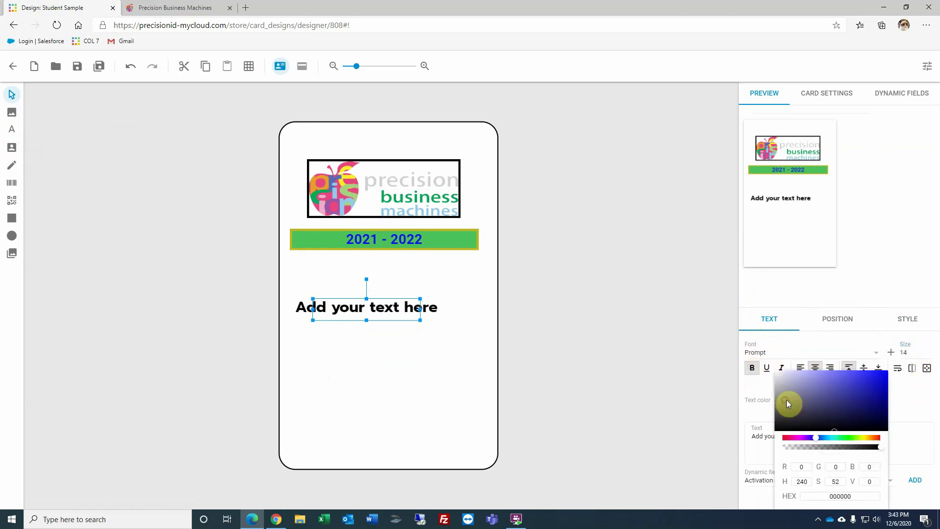
click(834, 437)
click(883, 401)
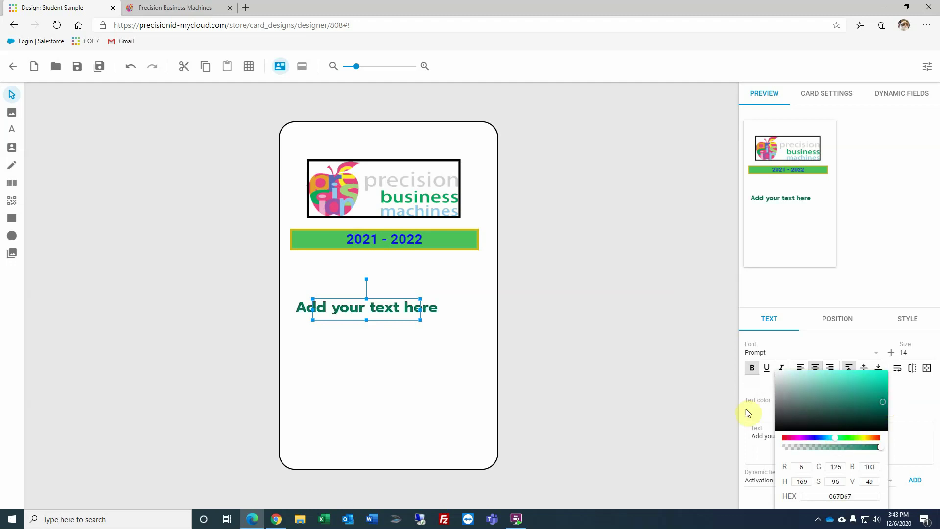
- Delete the placeholder wording from the teal text box
click(729, 439)
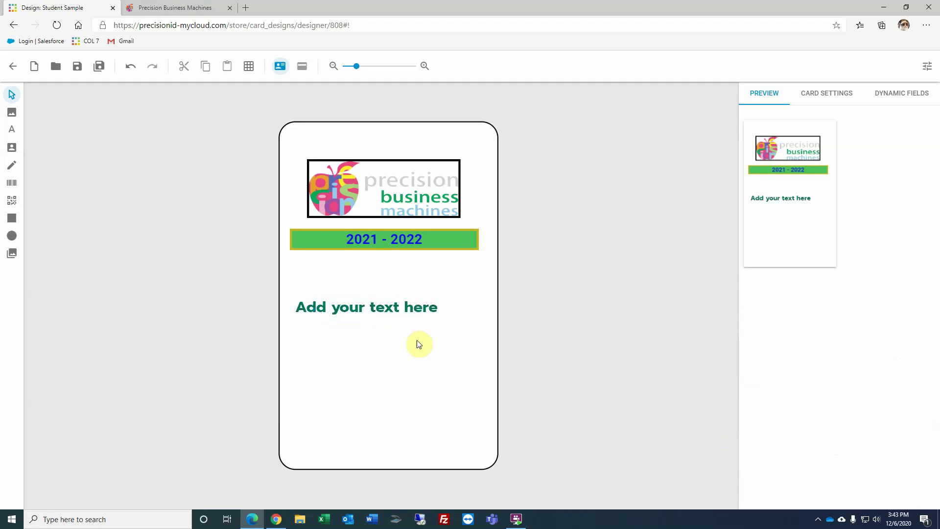
click(405, 306)
drag(753, 436, 809, 438)
key(BackSpace)
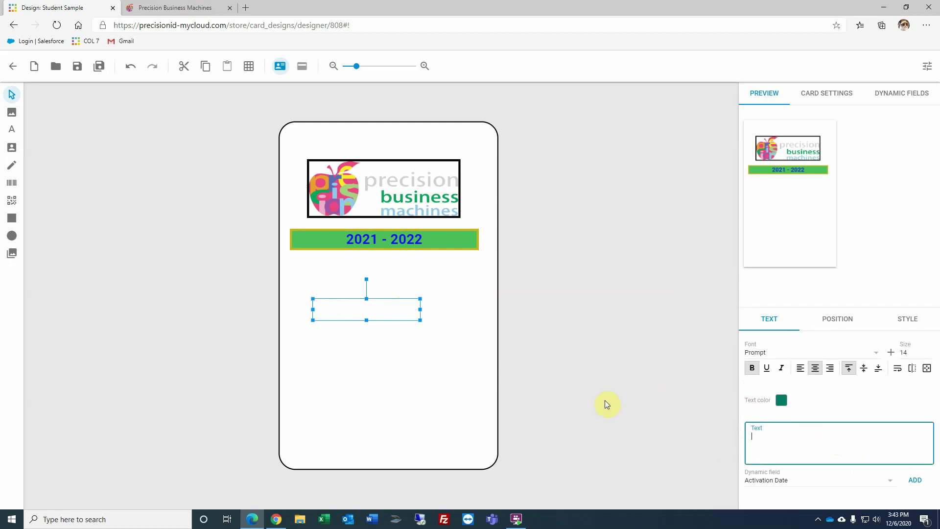
- Insert the {First Name} and {Last Name} dynamic fields on two lines
click(770, 486)
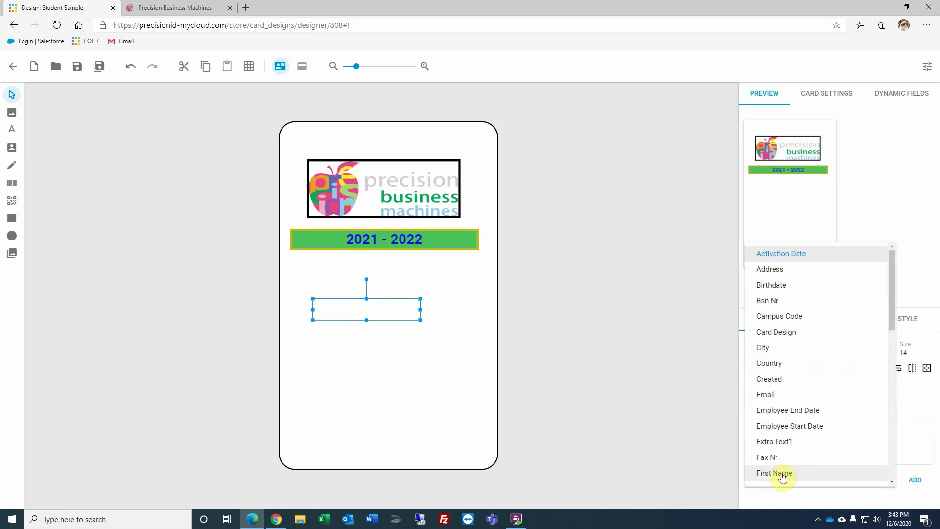
click(781, 475)
click(914, 480)
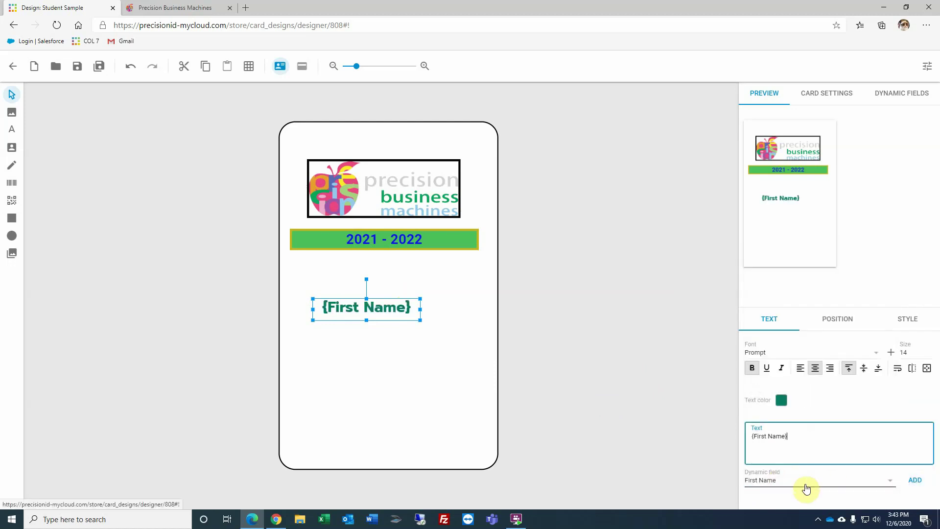
click(777, 485)
scroll(786, 443, down, 3)
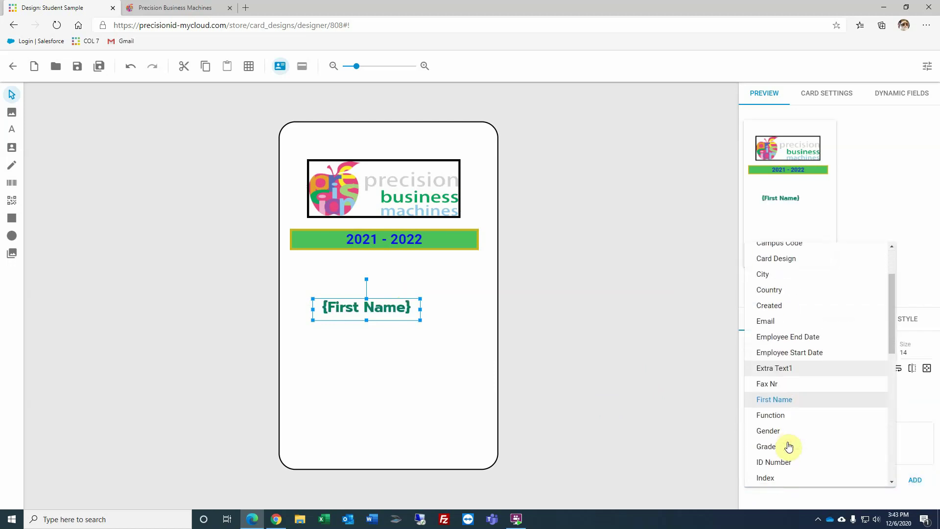
scroll(787, 443, down, 3)
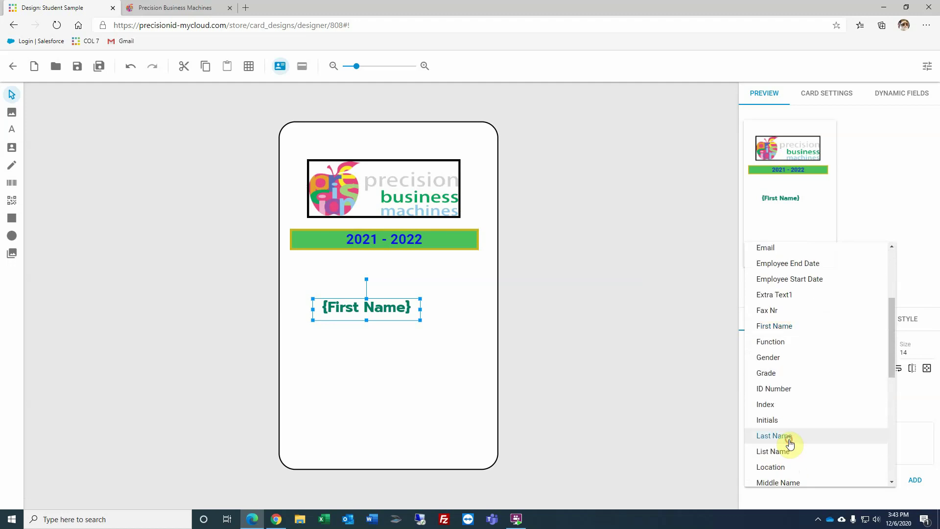
click(786, 441)
click(915, 482)
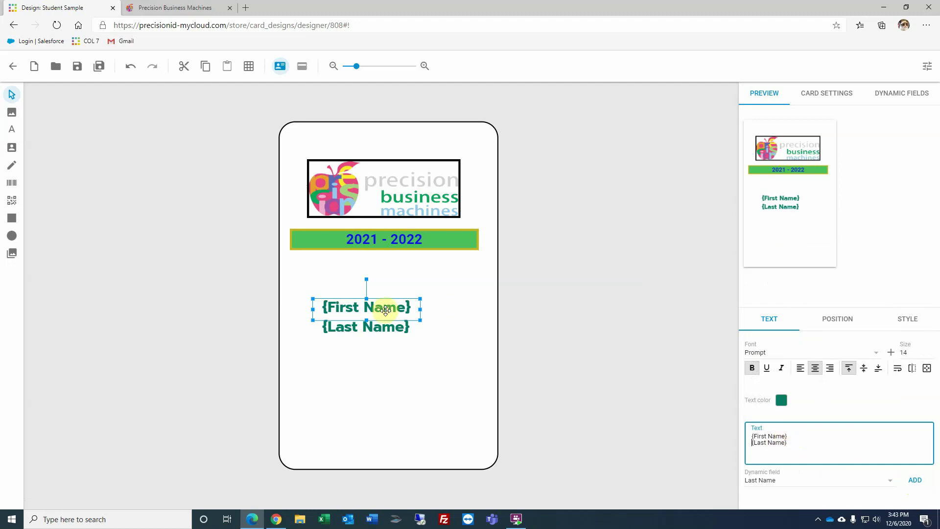
- Enlarge the name box, enable Autosize, set size 21, align top, and move it lower
drag(419, 309, 479, 309)
mouse_move(395, 320)
mouse_down()
mouse_move(389, 345)
mouse_move(384, 320)
mouse_up()
drag(455, 322, 493, 321)
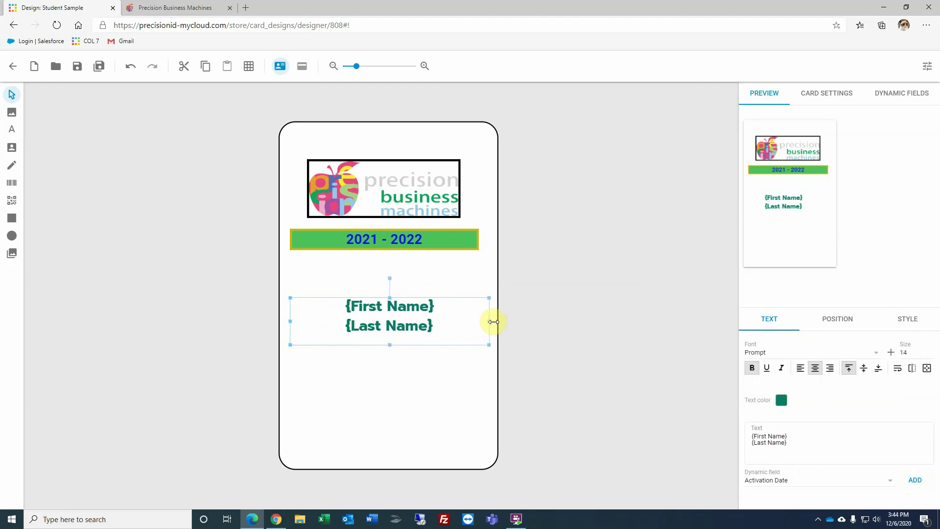
click(927, 369)
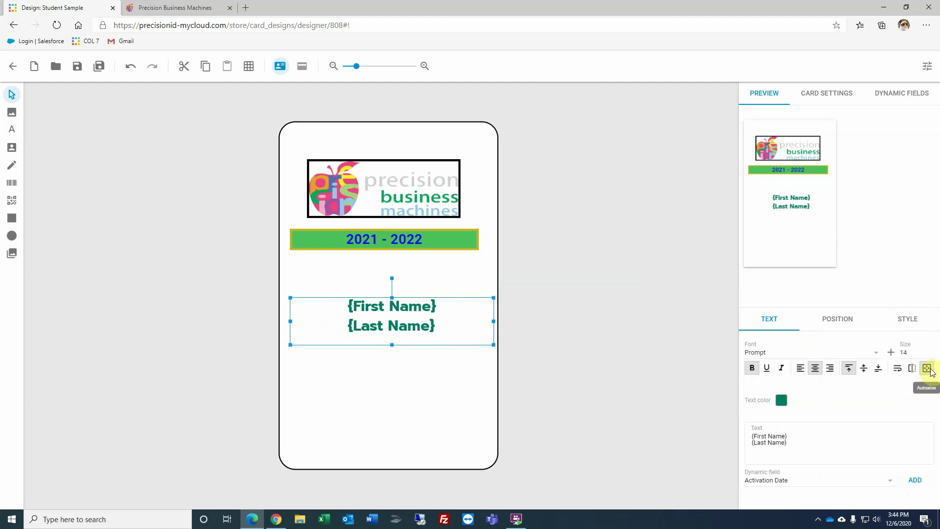
click(930, 351)
click(931, 350)
click(931, 351)
click(930, 351)
click(930, 351)
click(931, 351)
click(846, 369)
drag(364, 307, 361, 366)
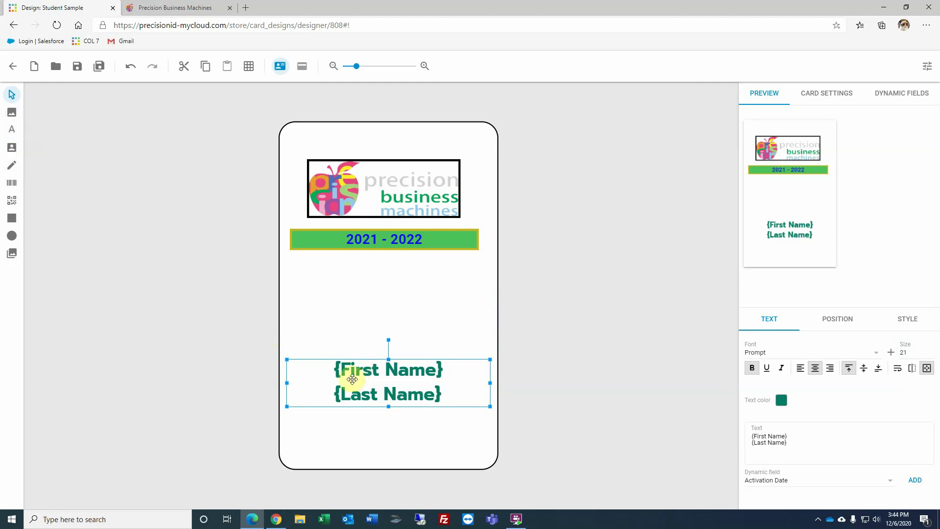
- Place a passport photo placeholder just beneath the year banner
click(12, 153)
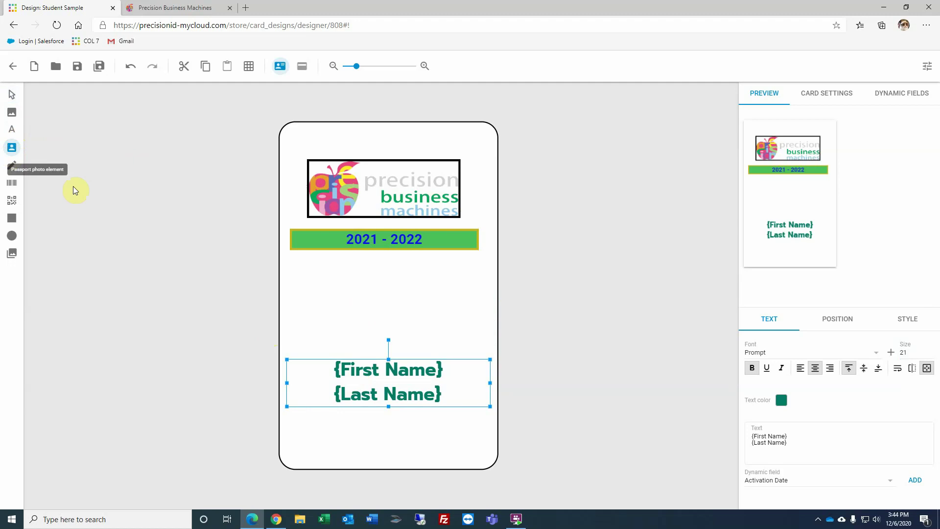
click(343, 295)
drag(375, 322, 383, 290)
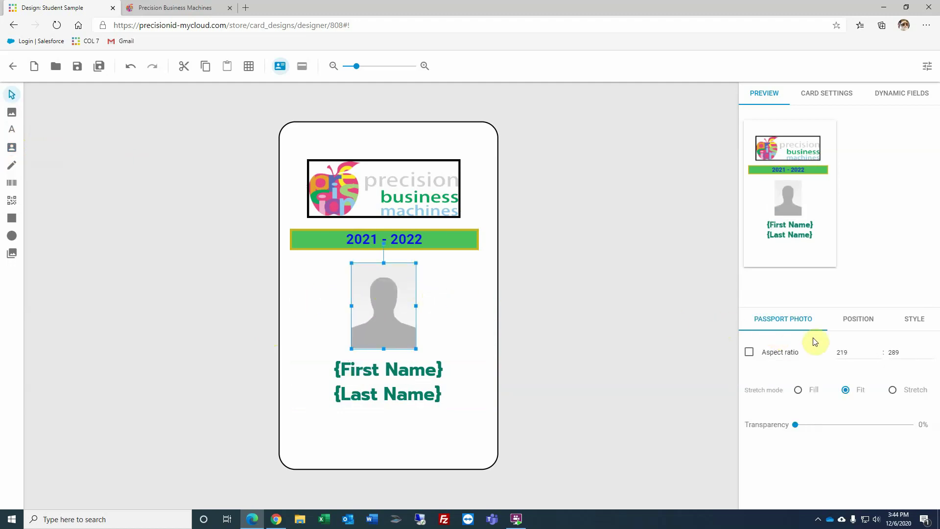
- Give the photo a 2 px magenta D10D7D border
click(912, 324)
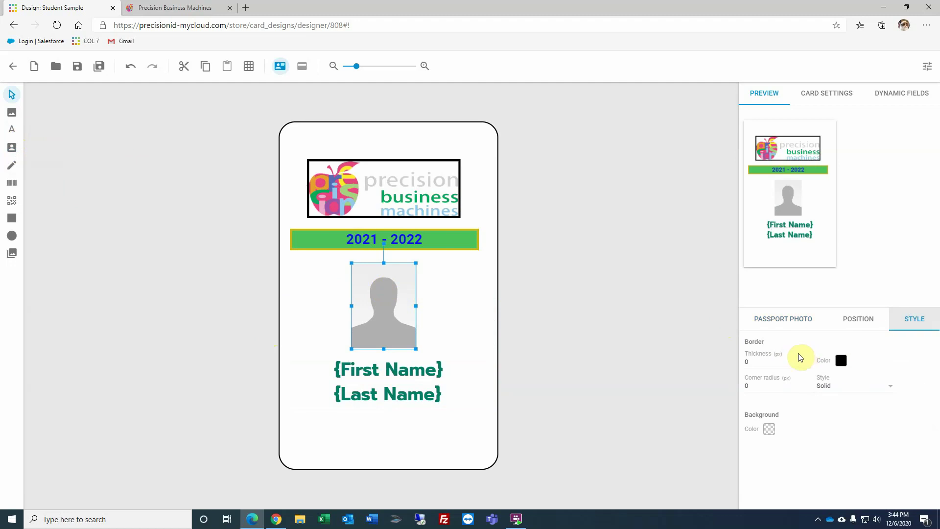
click(809, 359)
click(809, 360)
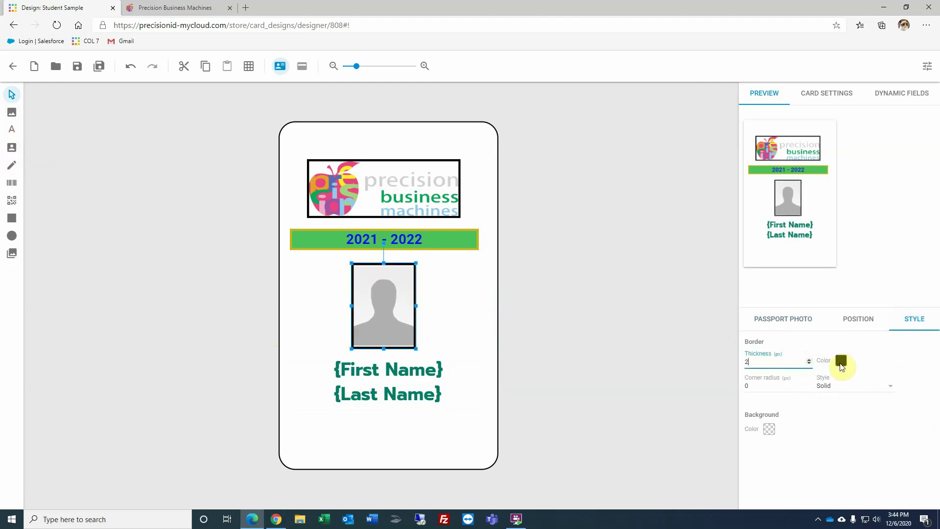
click(841, 362)
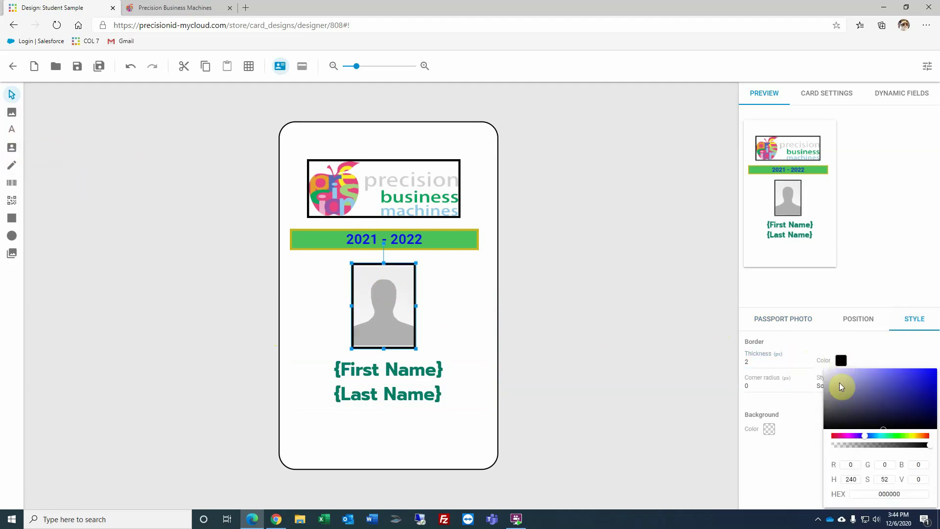
click(841, 435)
click(930, 380)
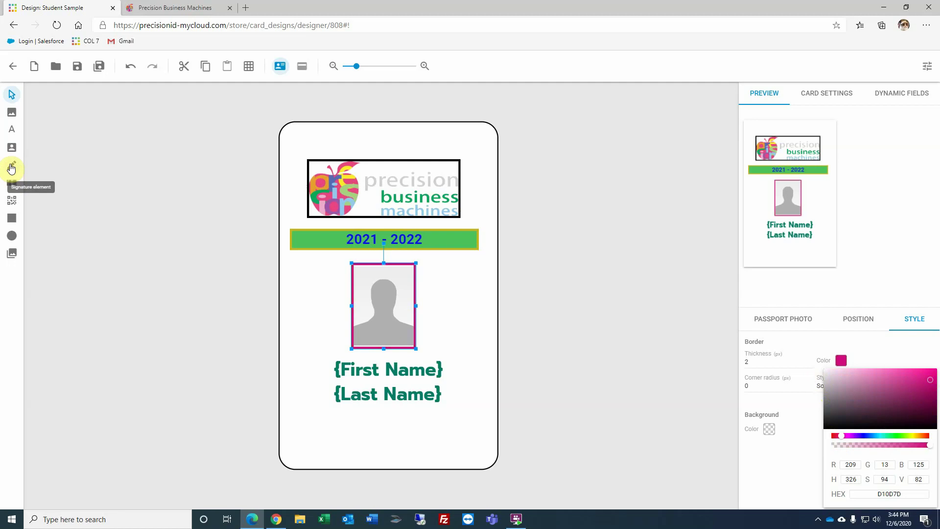
- Place a barcode beneath the name fields and keep its type as Code 39
click(9, 185)
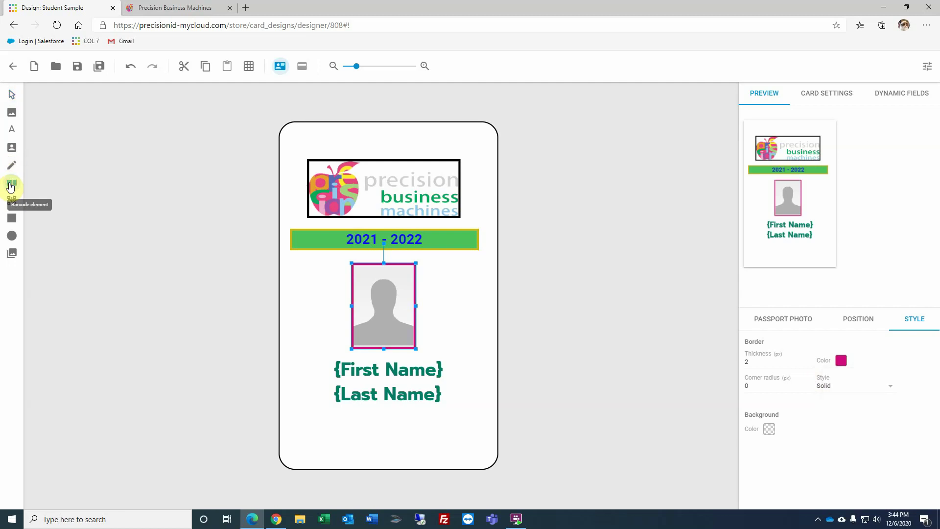
click(321, 432)
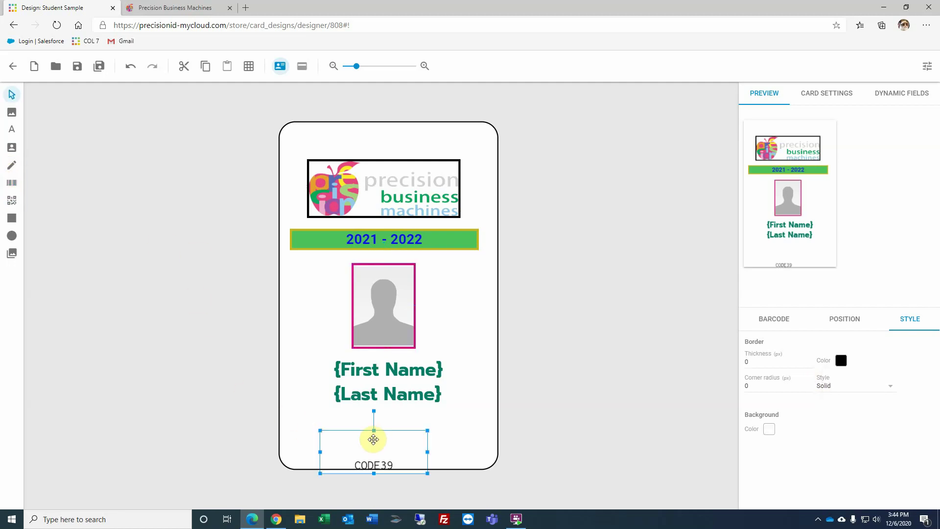
drag(382, 442, 392, 428)
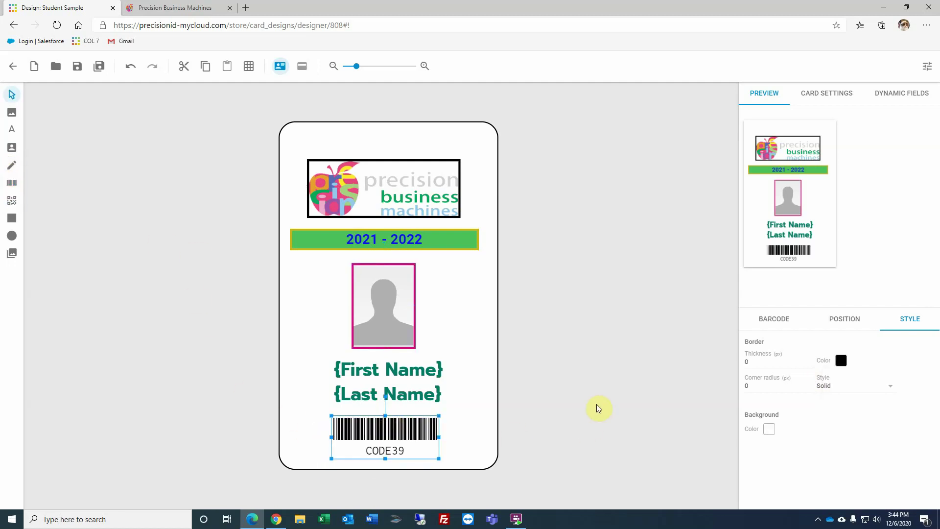
click(771, 319)
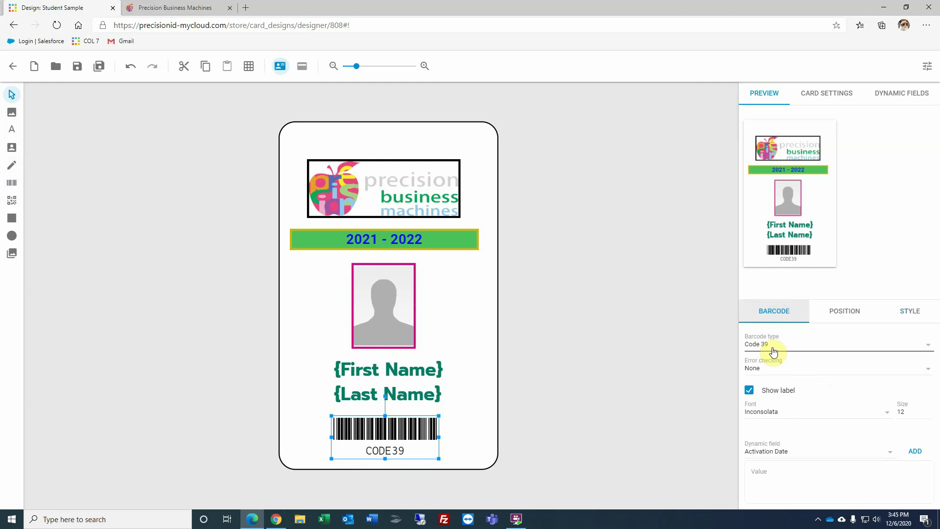
click(773, 349)
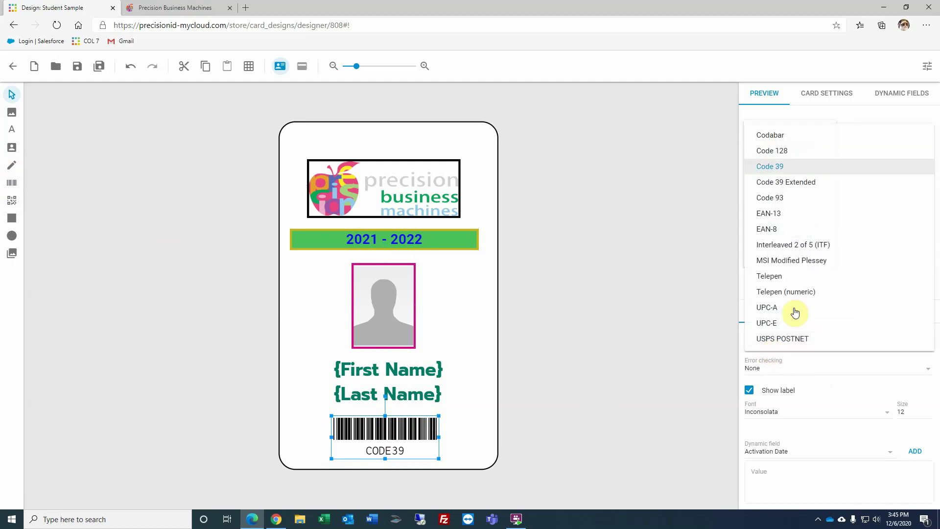
click(780, 166)
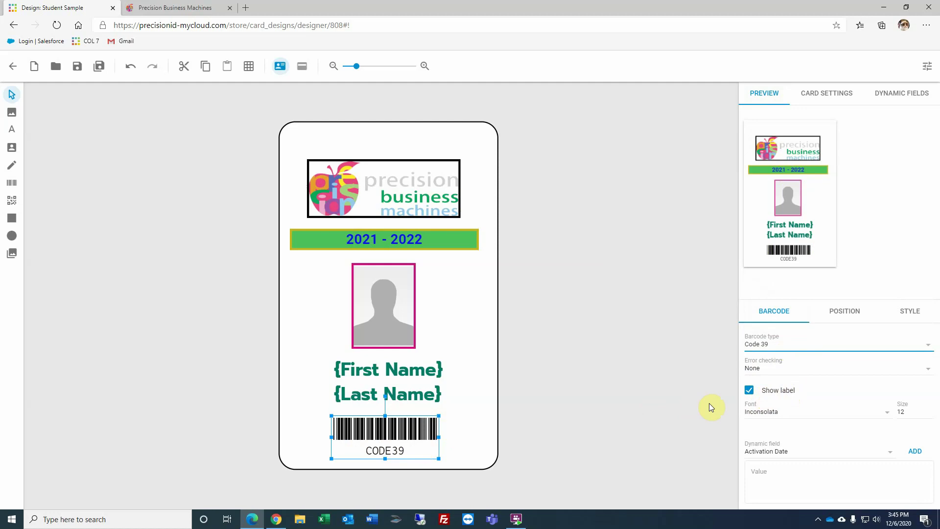
- Set the barcode label font to Lato and its size to 8
click(930, 414)
click(930, 413)
click(802, 417)
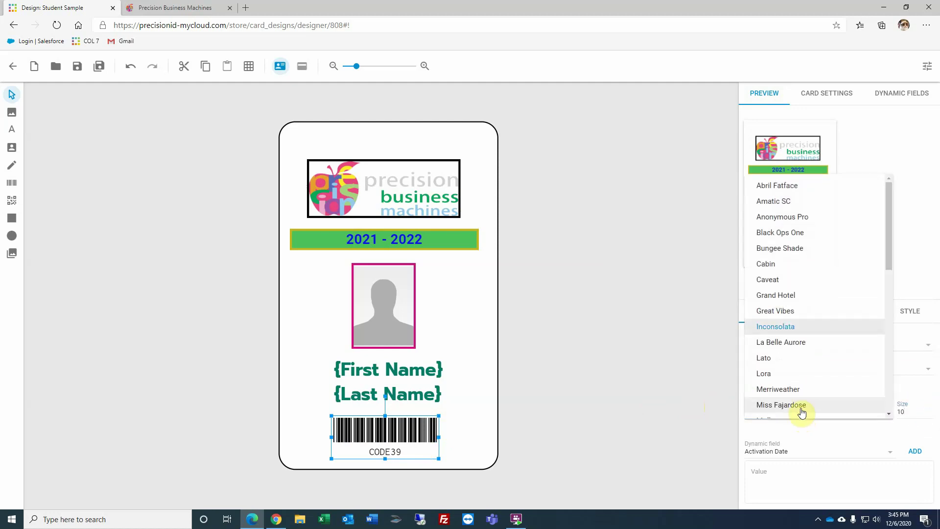
click(777, 363)
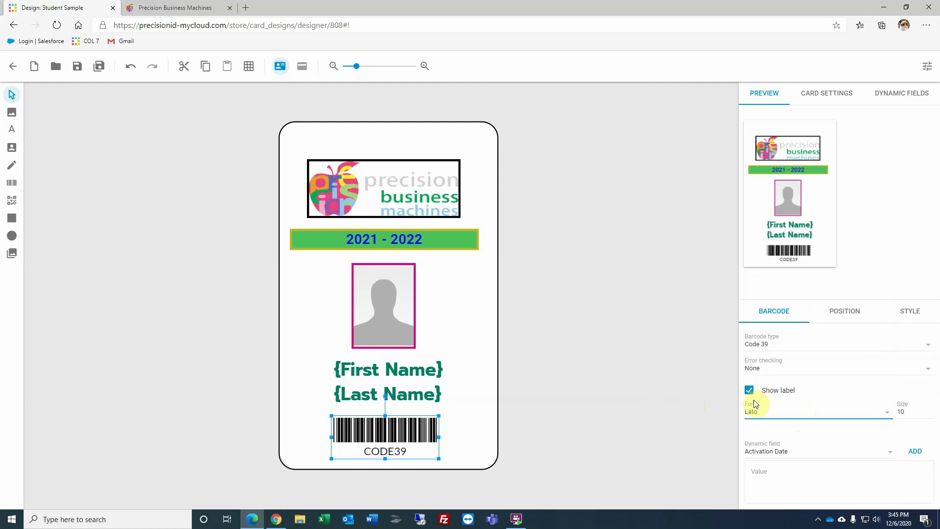
click(931, 410)
click(930, 411)
click(931, 411)
click(931, 411)
click(931, 410)
click(931, 416)
click(931, 416)
click(931, 416)
click(930, 415)
click(930, 416)
click(931, 416)
click(931, 415)
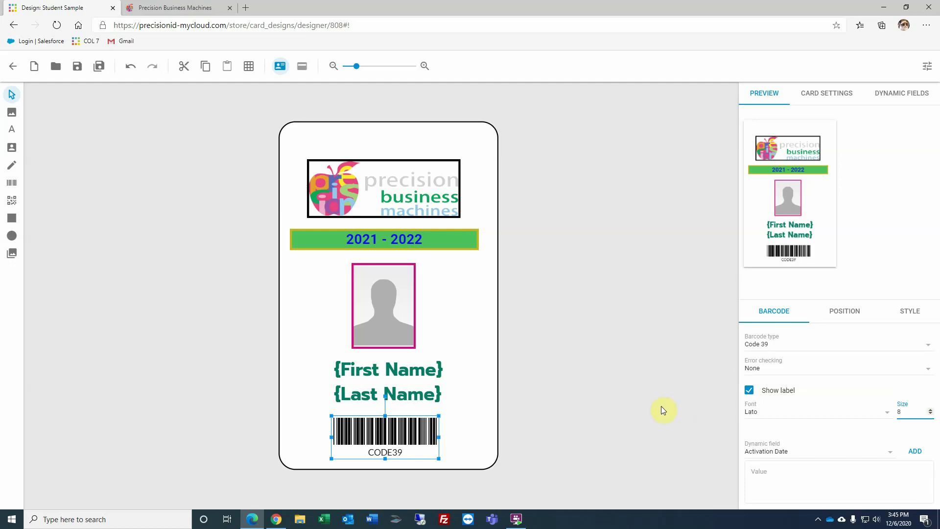
click(745, 396)
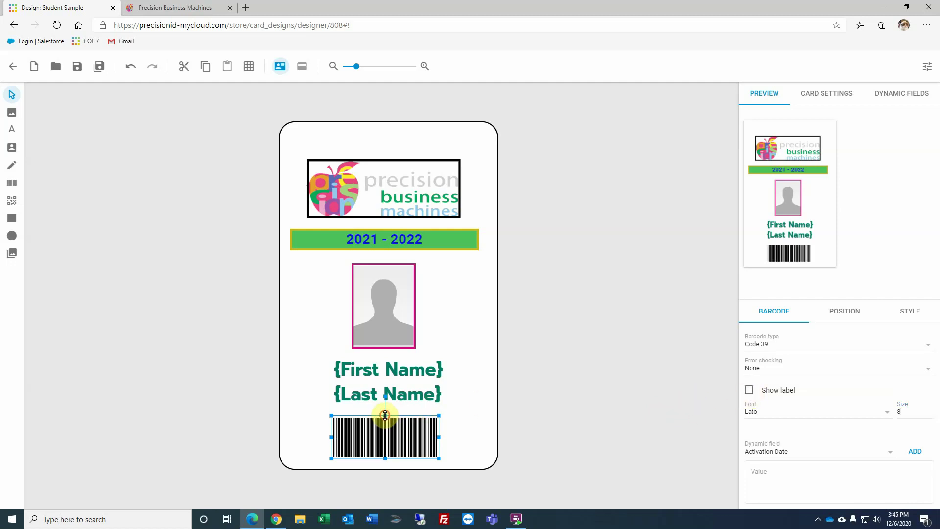
- Make the barcode shorter, encode the ID Number dynamic field, and shift it left
drag(385, 417, 463, 441)
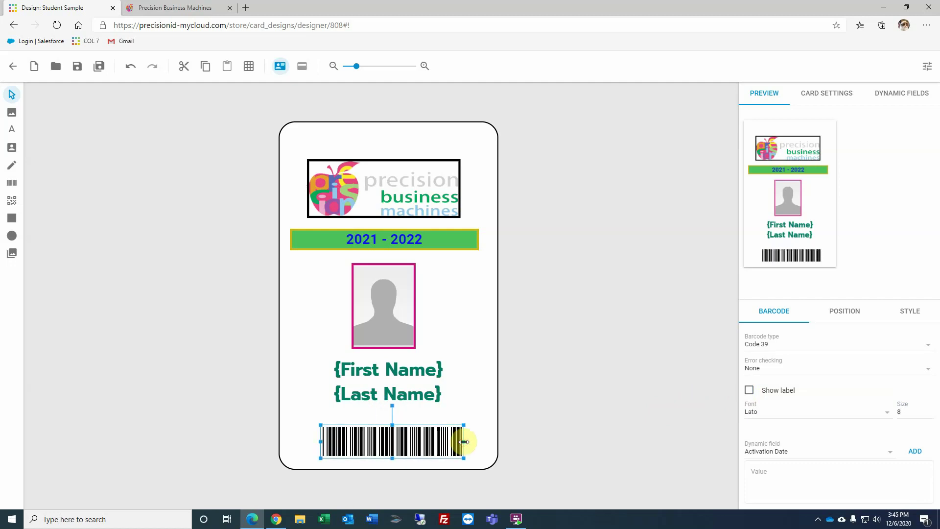
click(761, 453)
scroll(821, 397, down, 4)
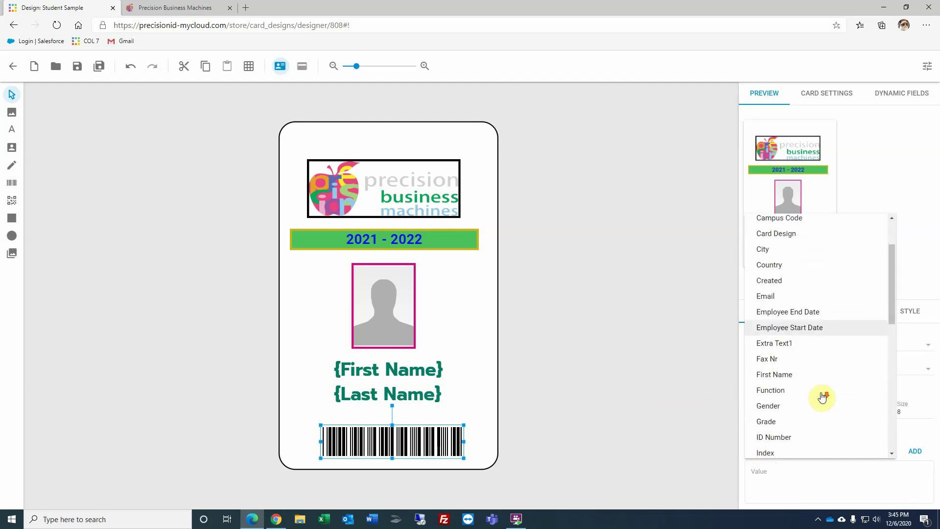
click(791, 394)
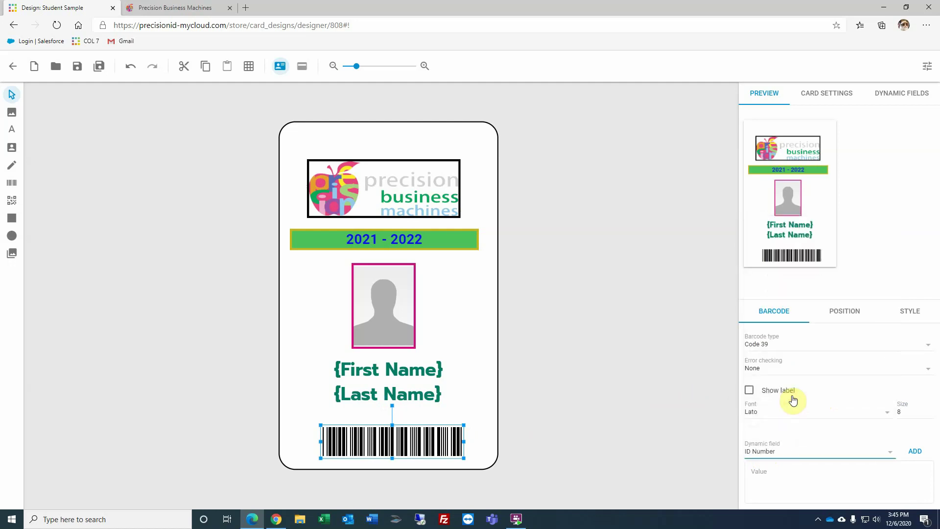
click(908, 453)
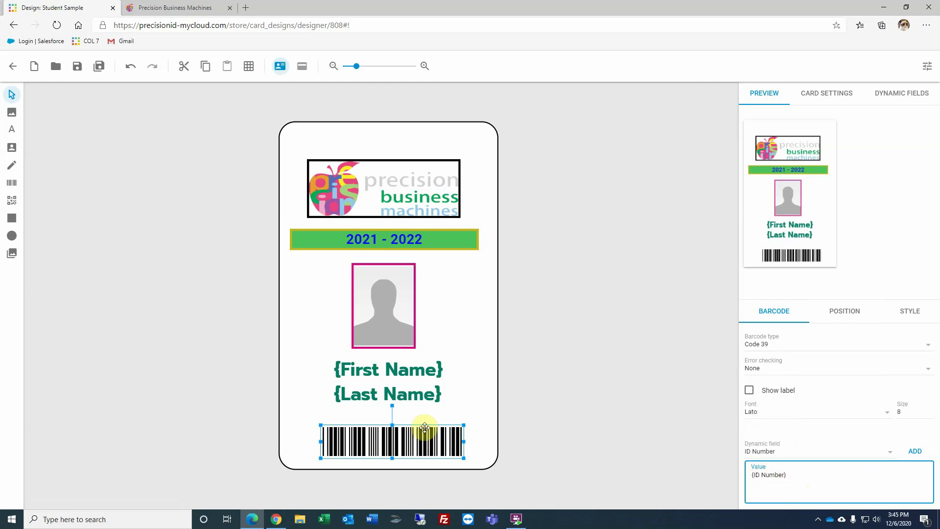
drag(394, 436, 389, 435)
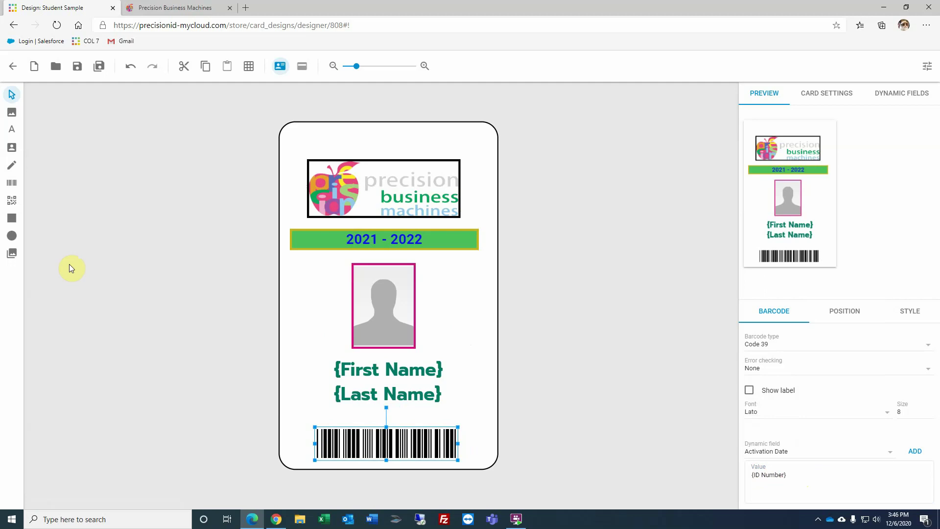
- Add a bold, centre-aligned, size-9 text element just above the barcode
click(12, 129)
click(323, 412)
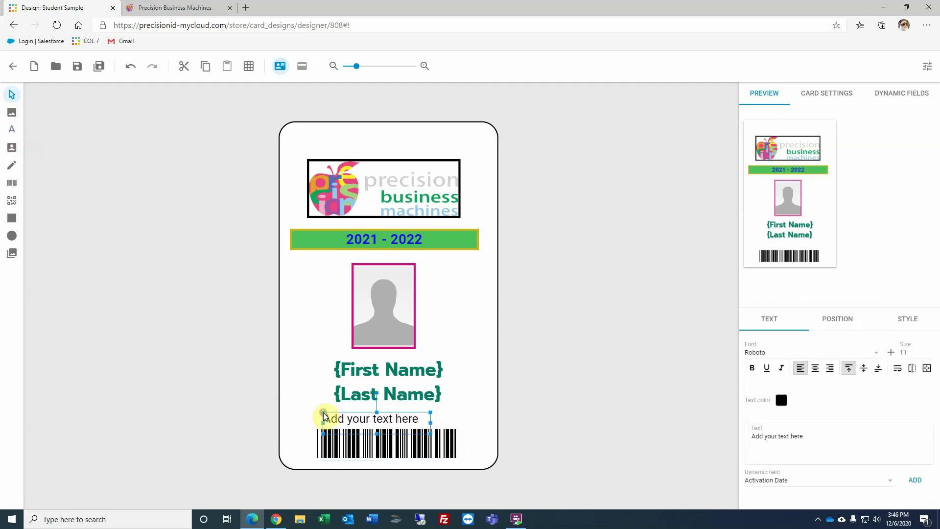
drag(391, 418, 395, 417)
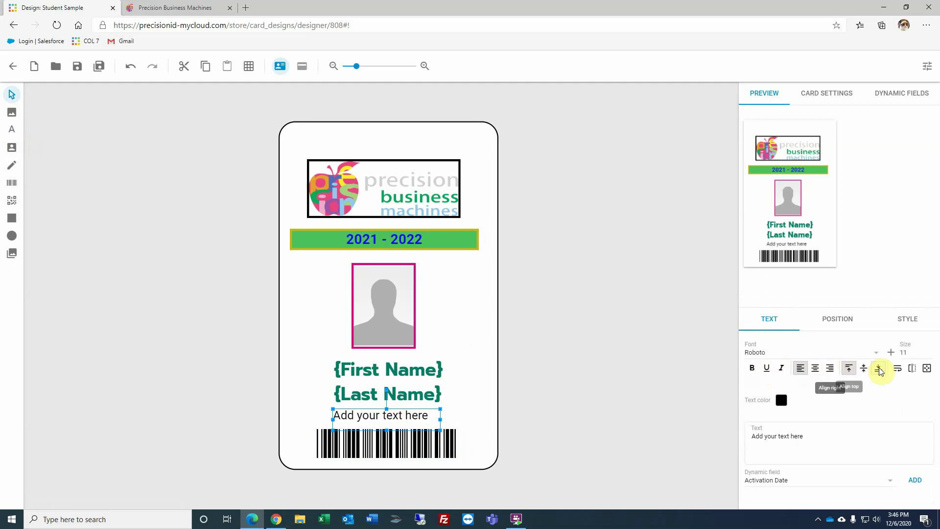
click(752, 368)
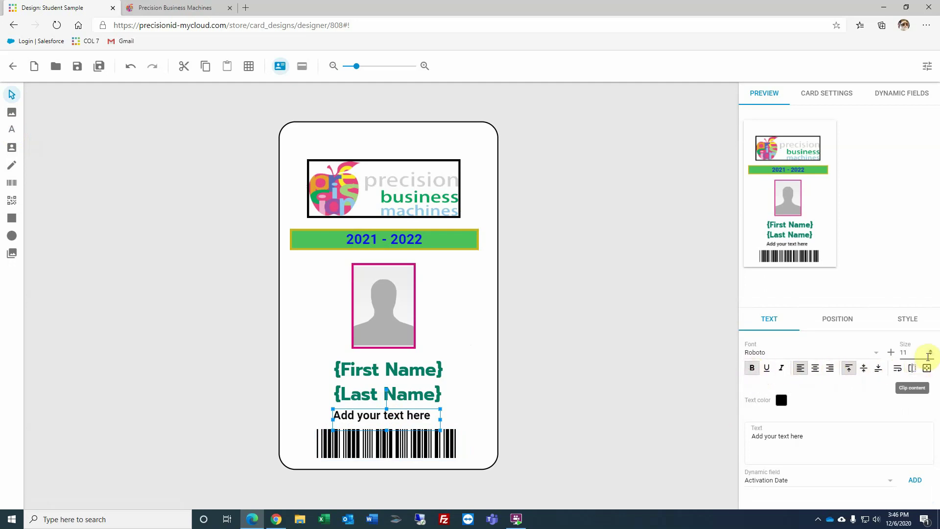
click(930, 357)
click(931, 357)
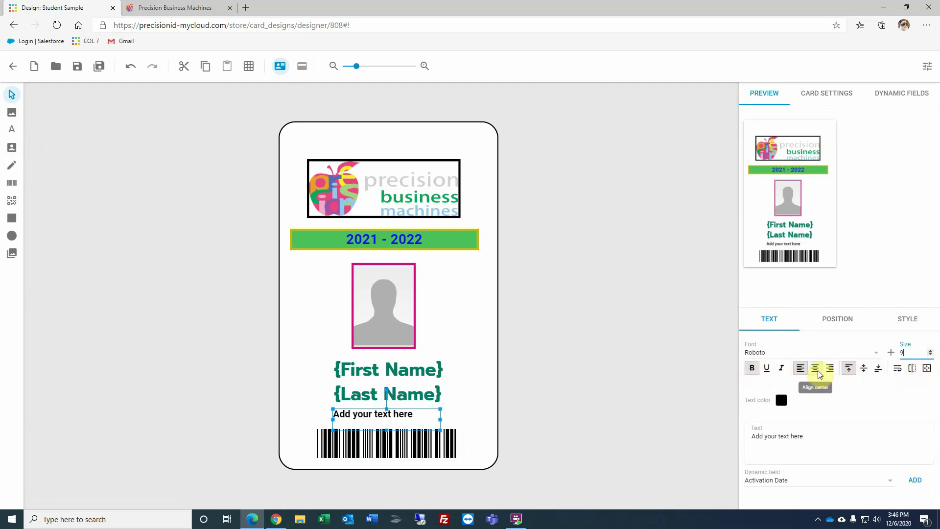
click(815, 368)
drag(394, 414, 395, 415)
- Replace the placeholder text with the {ID Number} dynamic field and nudge it into place
click(805, 434)
triple_click(803, 434)
key(BackSpace)
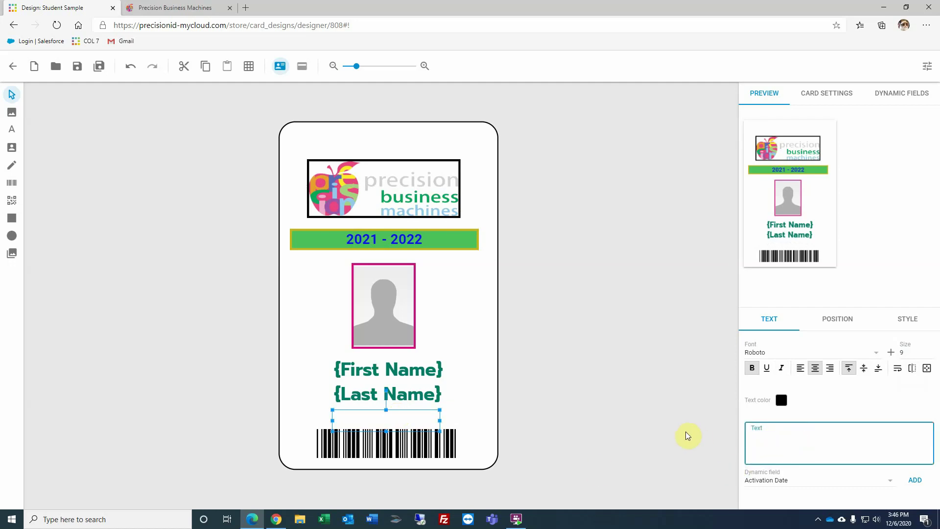
click(765, 481)
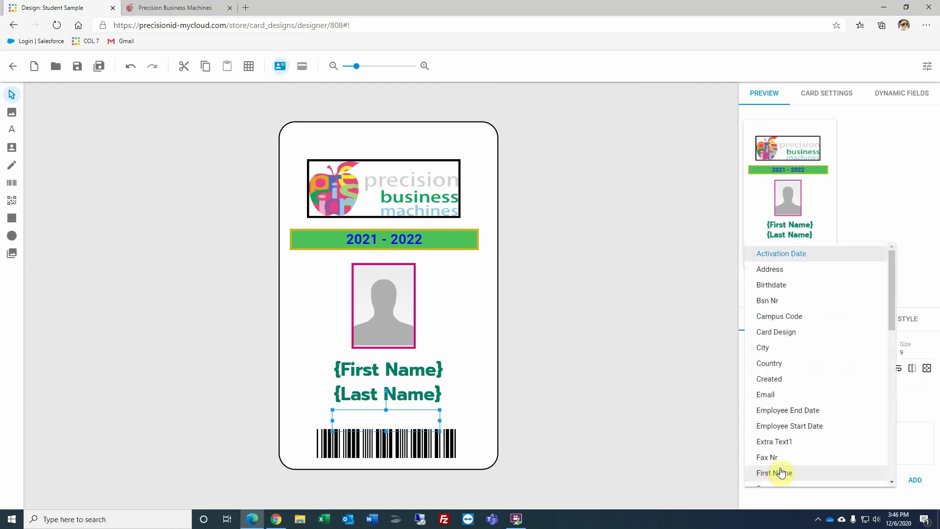
scroll(825, 417, down, 1)
scroll(825, 418, down, 2)
click(793, 426)
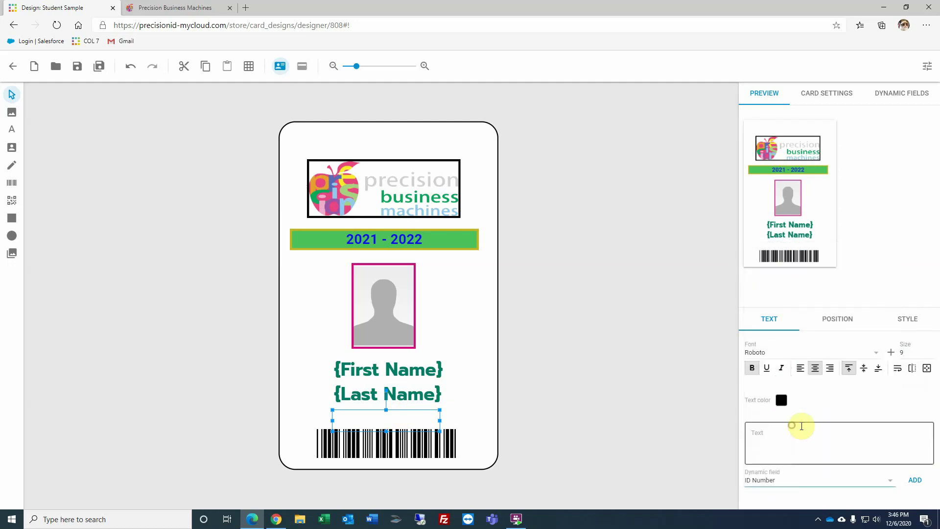
click(904, 485)
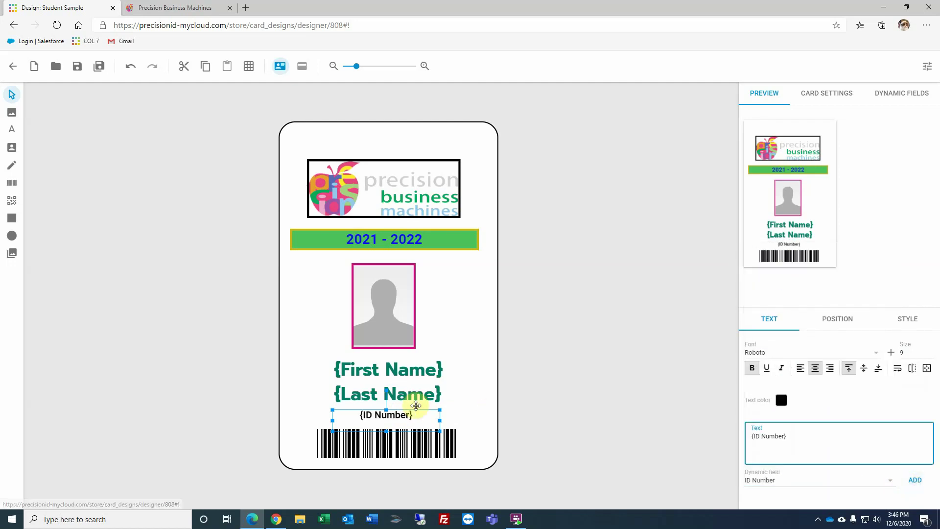
click(390, 417)
drag(390, 417, 387, 394)
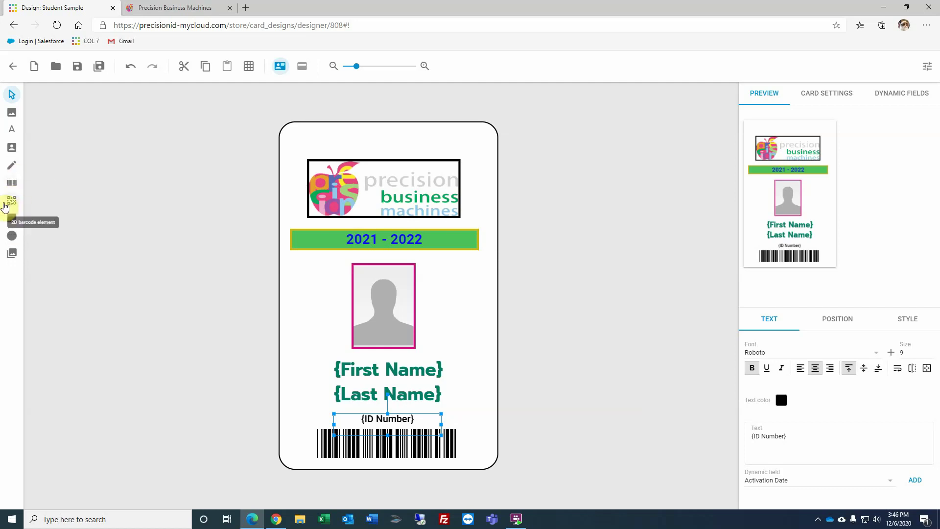
- Place a QR Code over the photo and copy the company website URL from the other tab
click(13, 204)
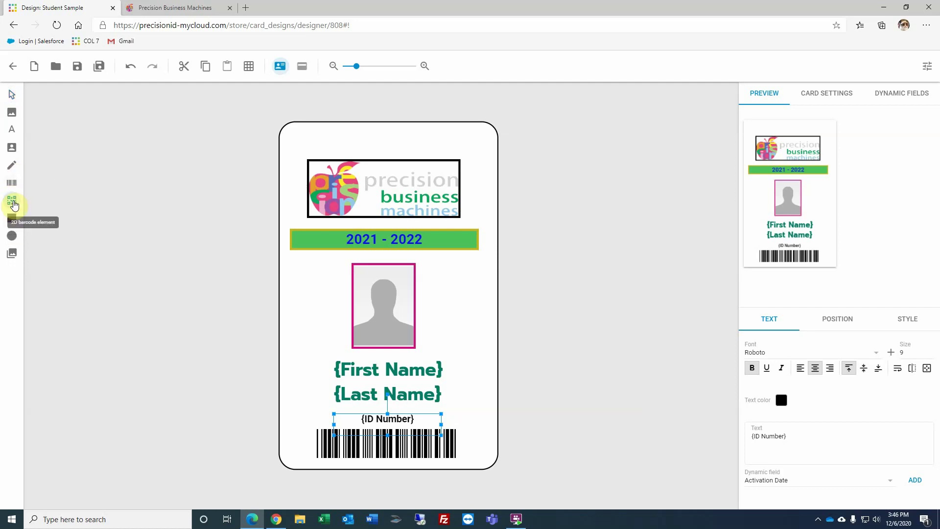
click(309, 279)
drag(379, 335, 384, 309)
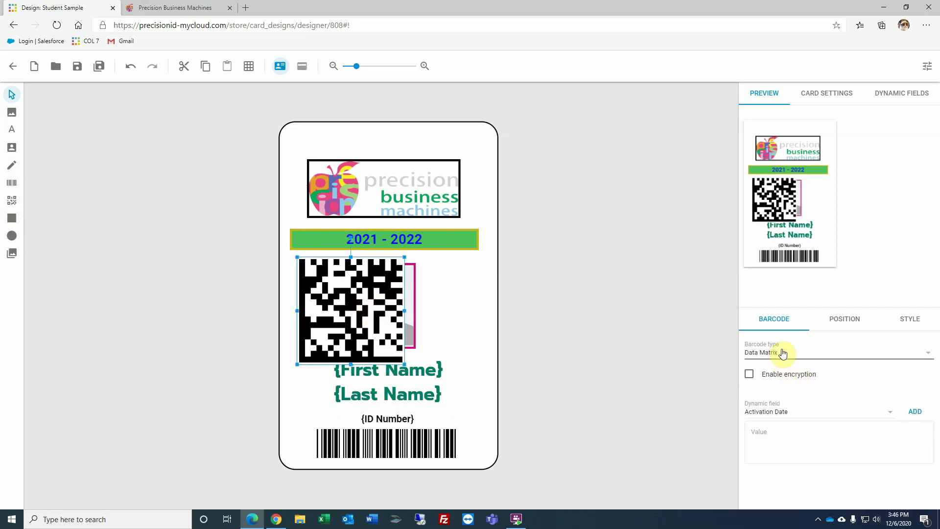
click(767, 352)
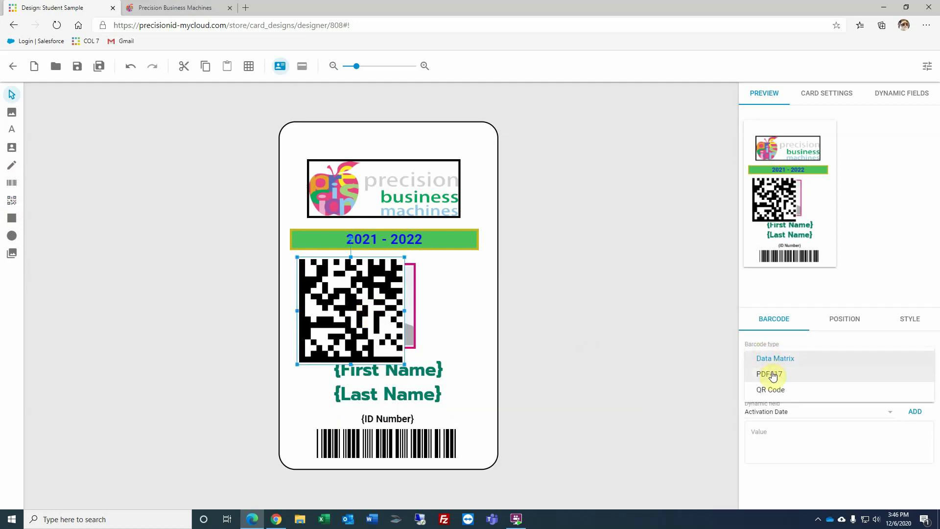
click(767, 391)
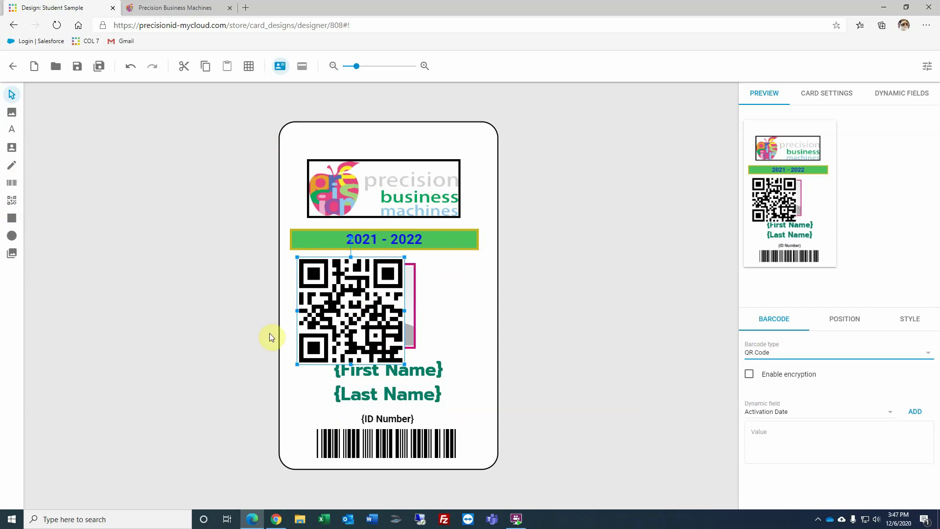
click(193, 7)
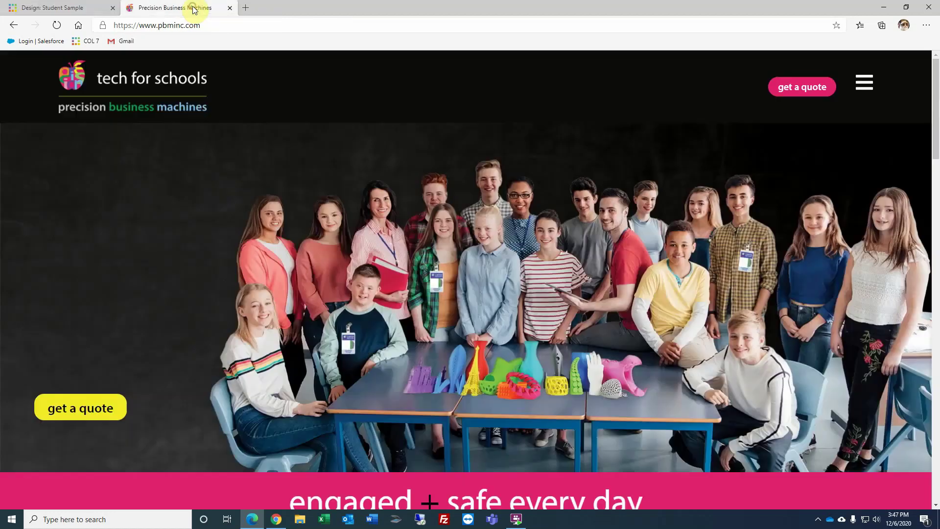
click(148, 27)
key(ctrl+c)
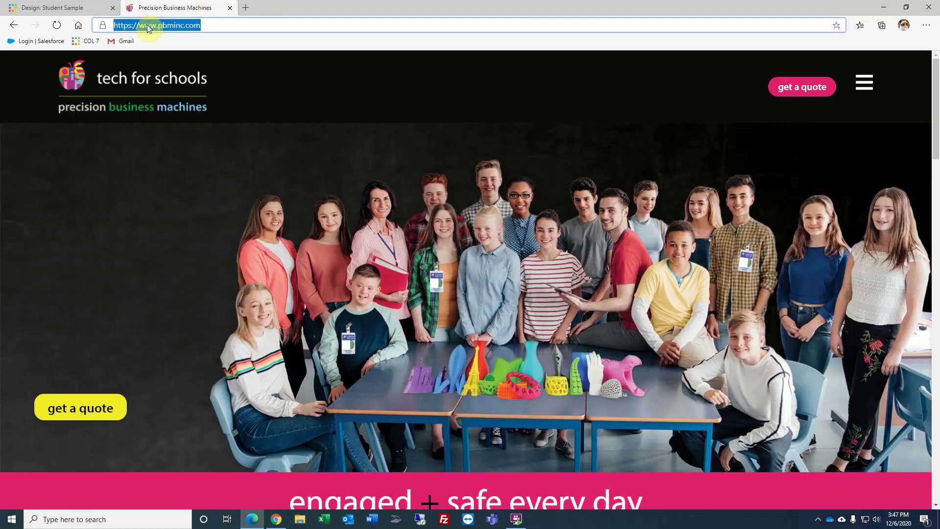
click(69, 7)
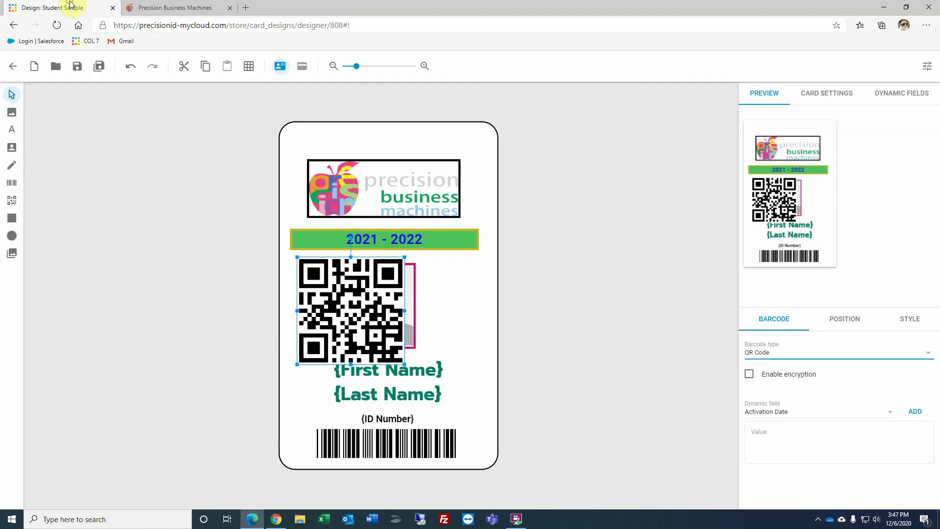
click(794, 434)
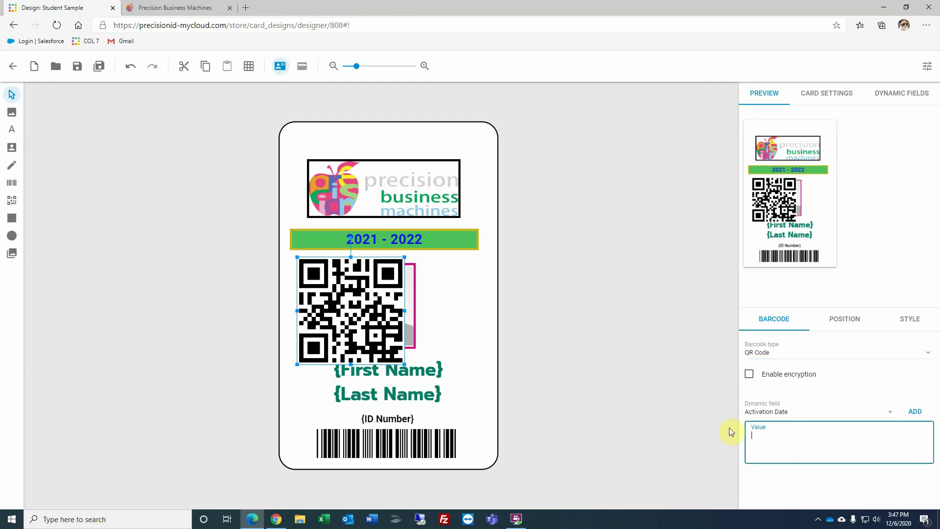
key(ctrl+v)
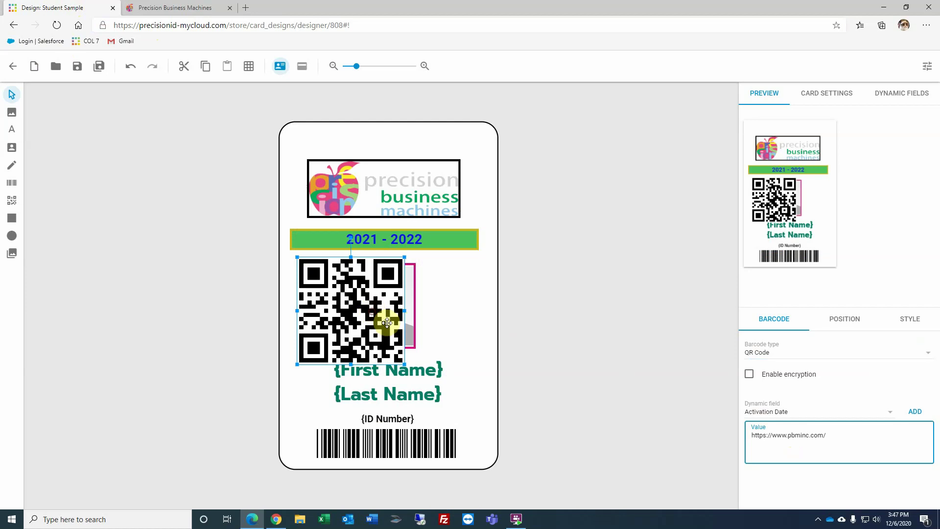
drag(361, 317, 382, 309)
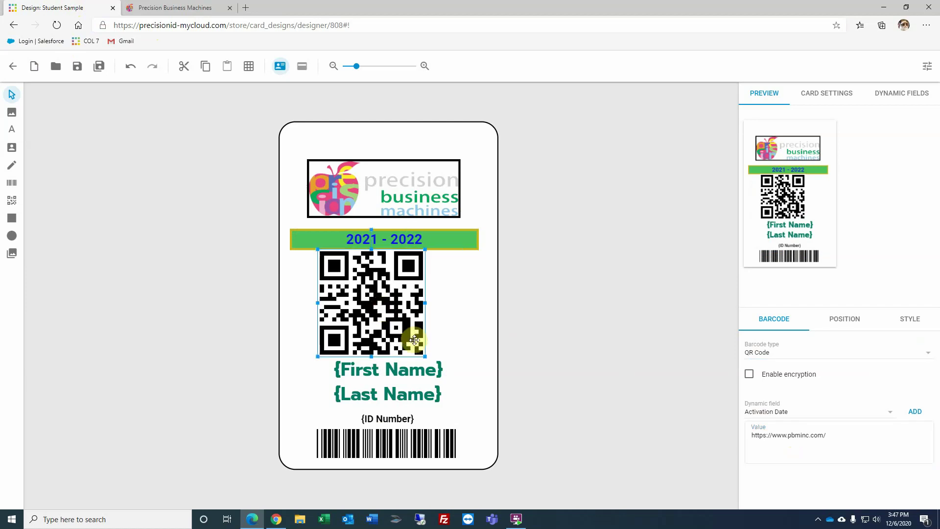
drag(410, 341, 463, 319)
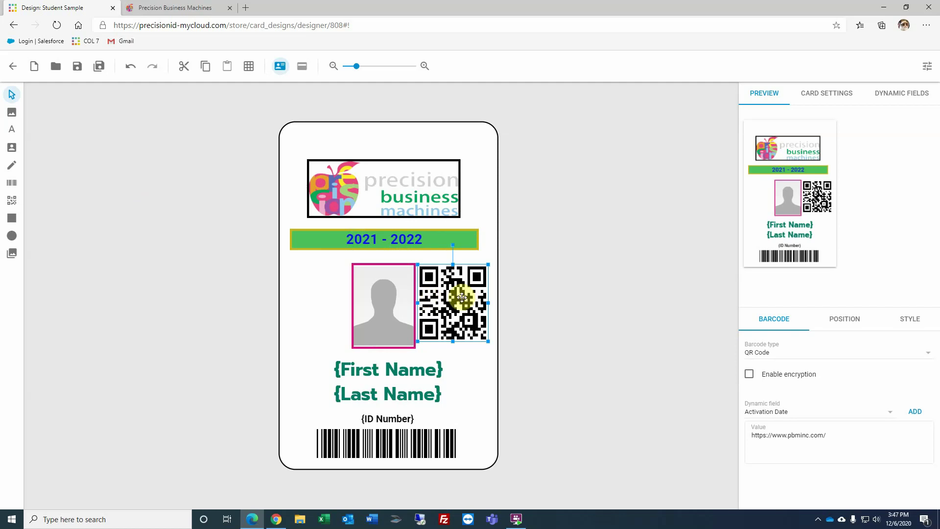
- Remove the QR code, nudge the photo up, and place a rectangle over the logo
click(184, 66)
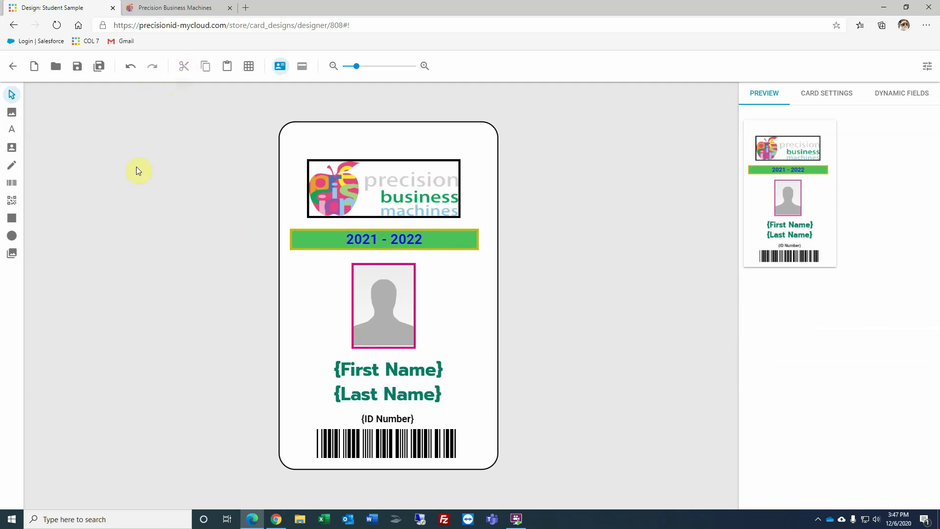
drag(381, 306, 384, 300)
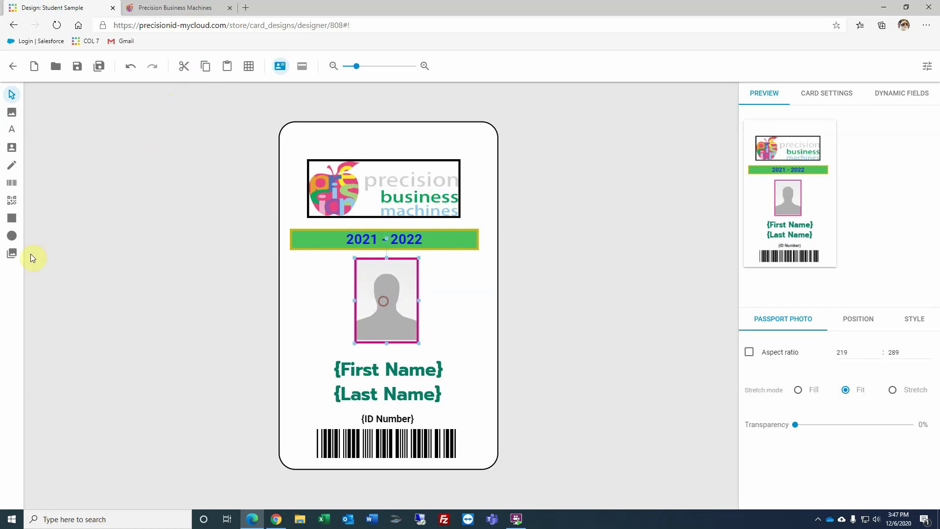
click(12, 220)
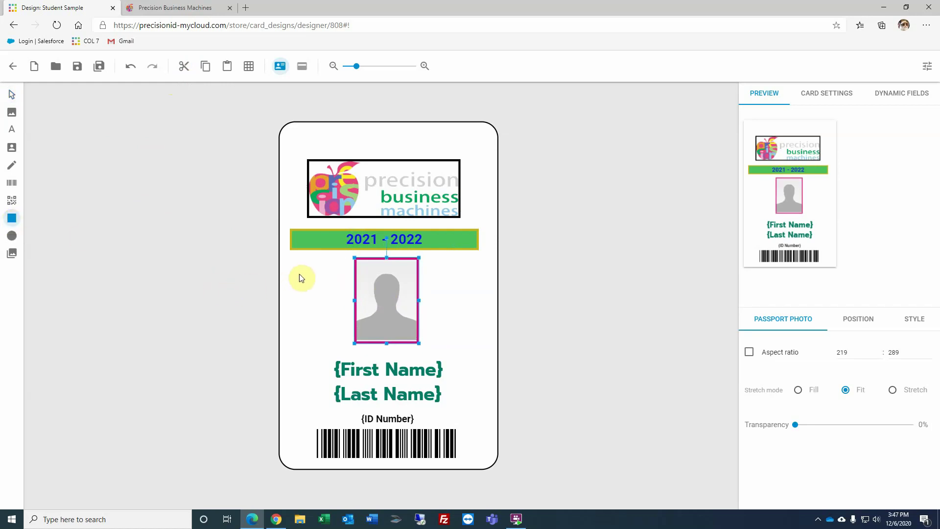
click(295, 142)
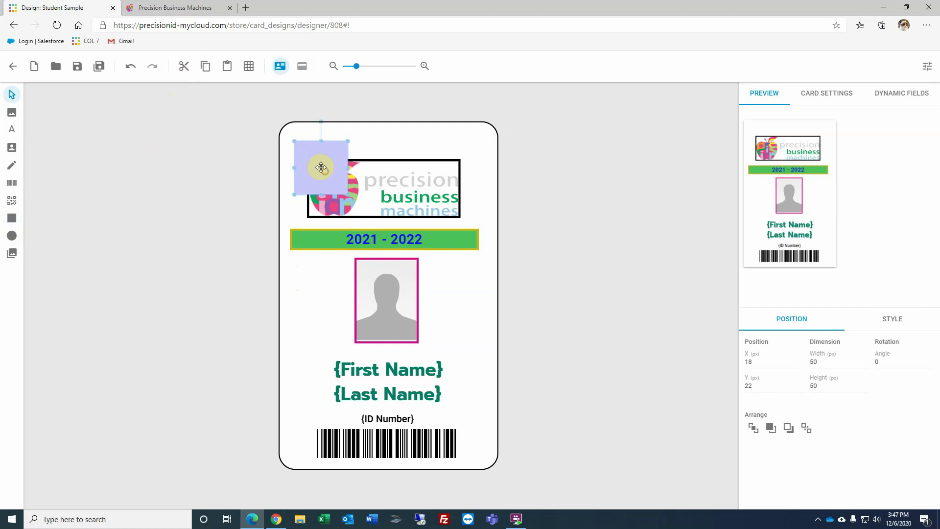
- Fill the rectangle red (C51A0C), stretch it across the card top, and send it behind the logo
click(891, 320)
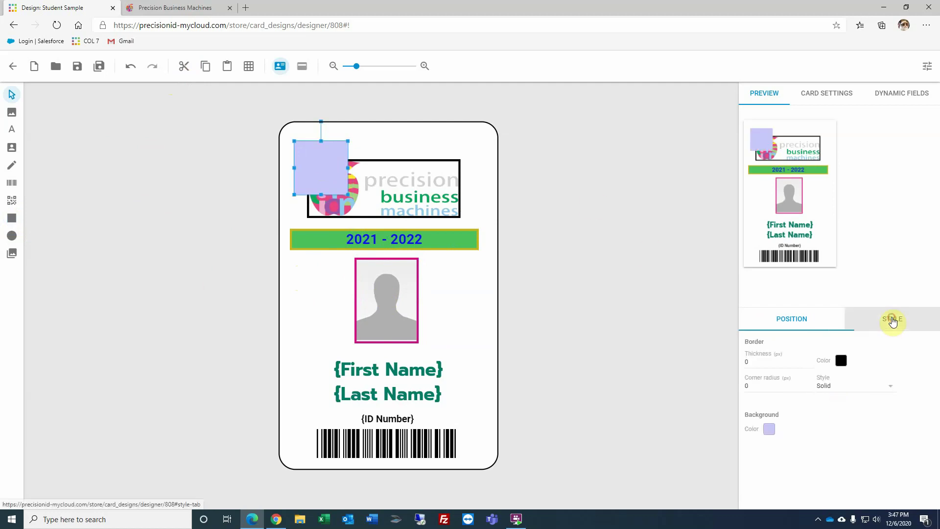
click(769, 431)
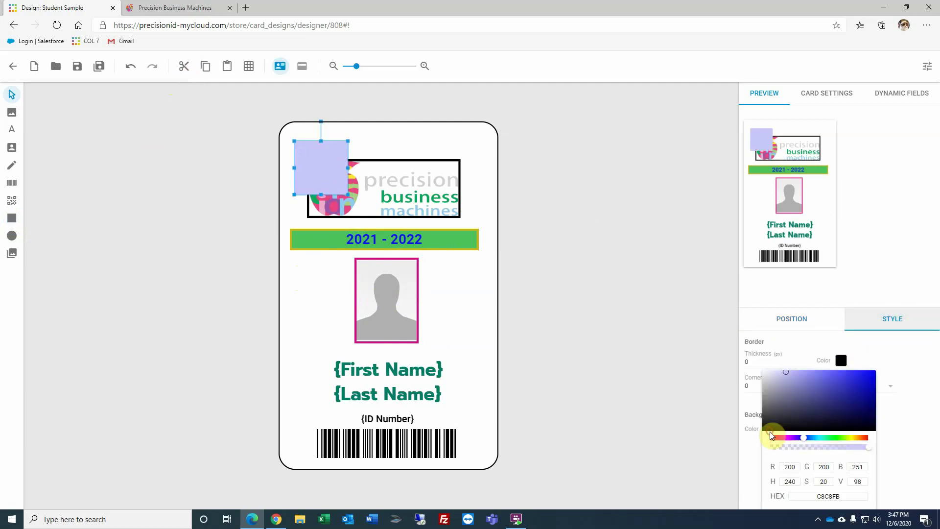
click(864, 437)
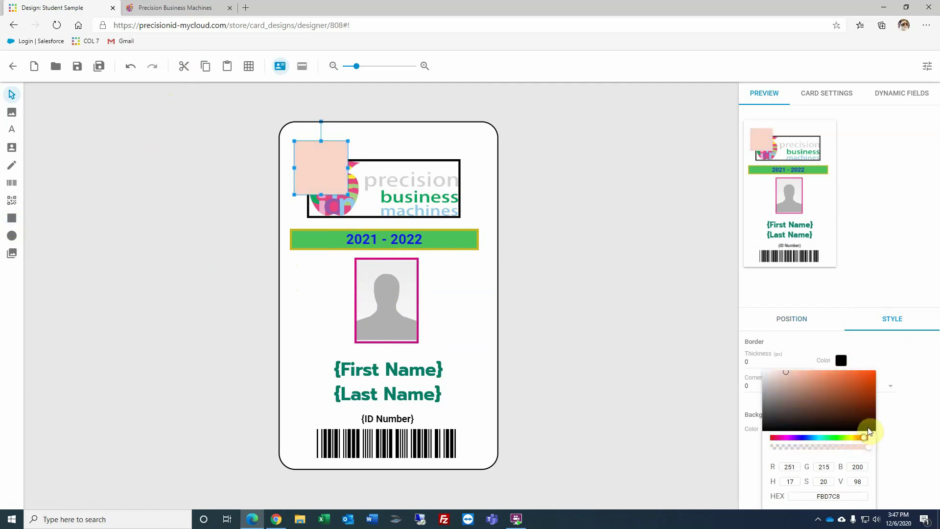
click(866, 438)
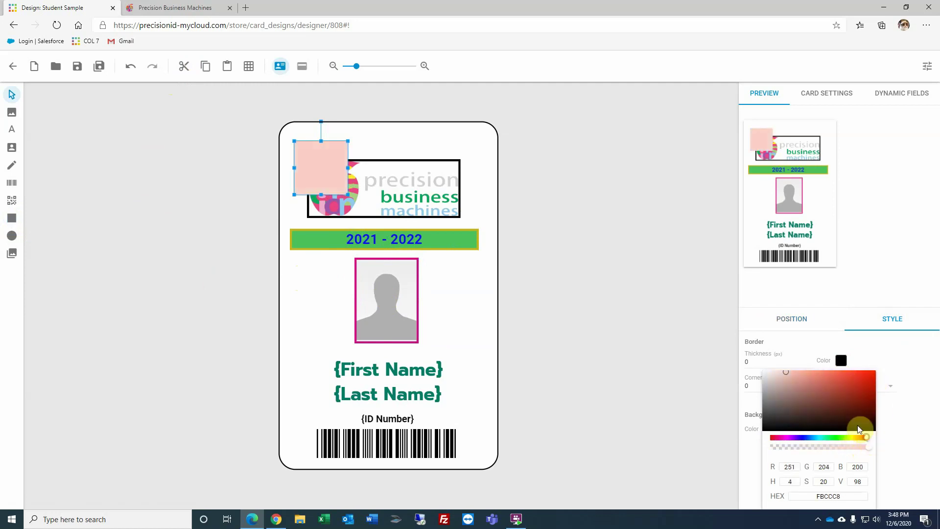
click(868, 384)
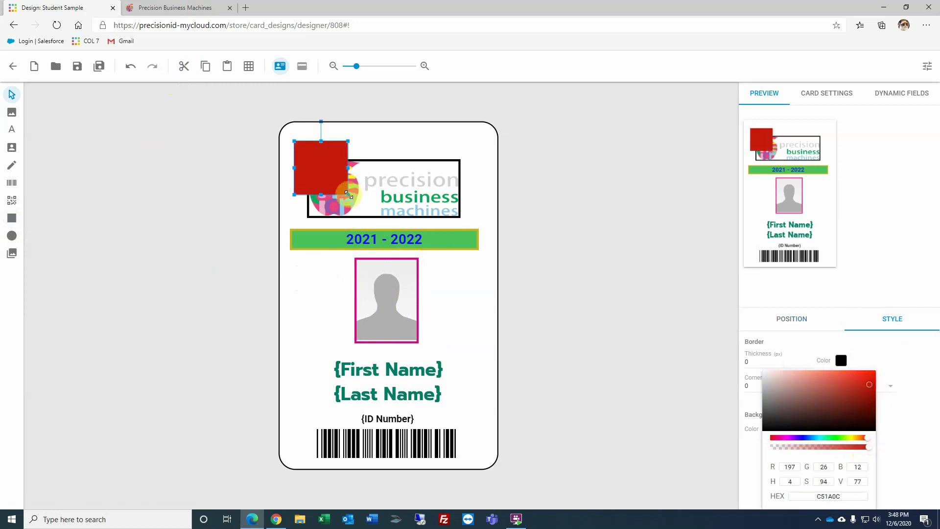
drag(348, 195, 474, 223)
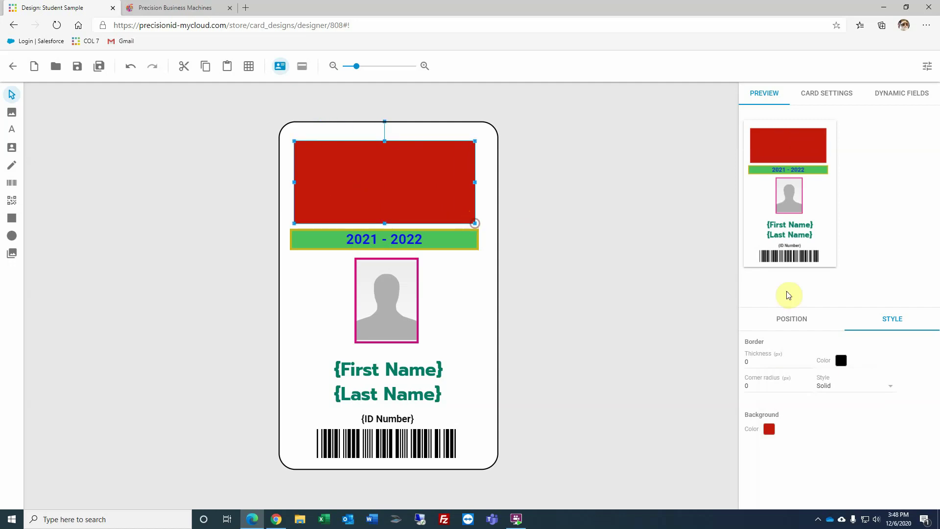
click(793, 321)
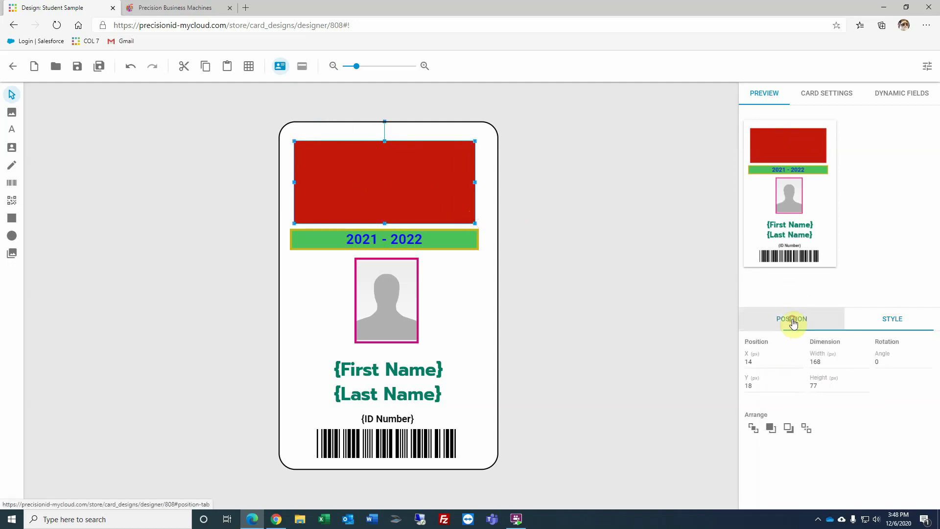
click(806, 428)
drag(374, 175, 372, 170)
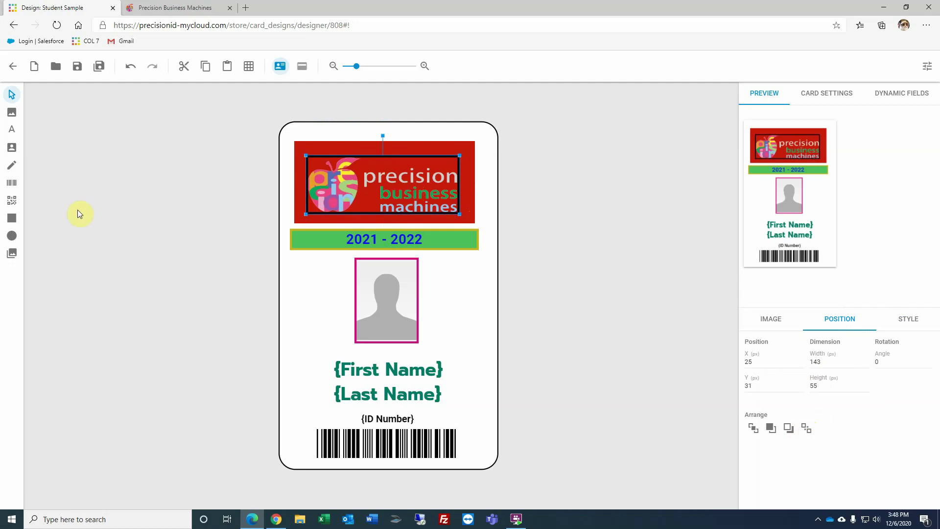
- Draw an ellipse, stretch it into a wide oval over the names, and send it to back
click(12, 238)
click(304, 285)
drag(324, 301, 343, 259)
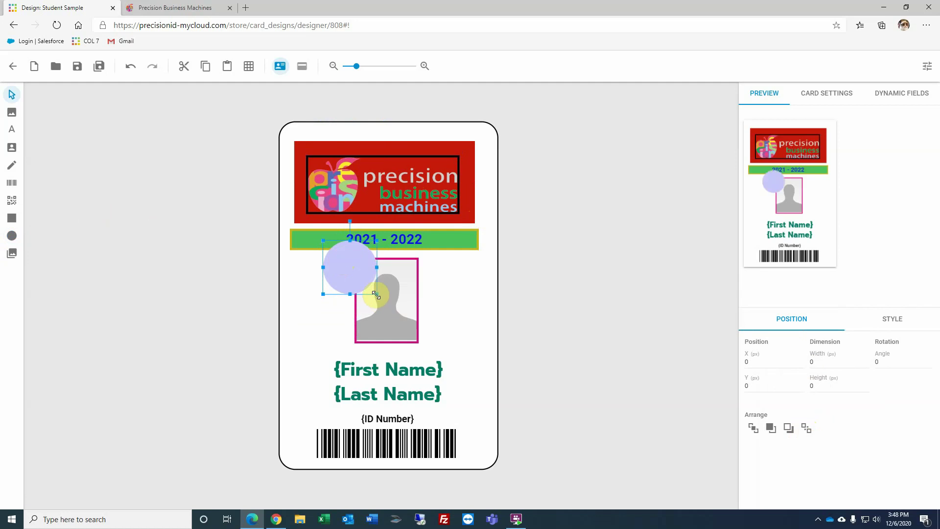
drag(377, 295, 414, 389)
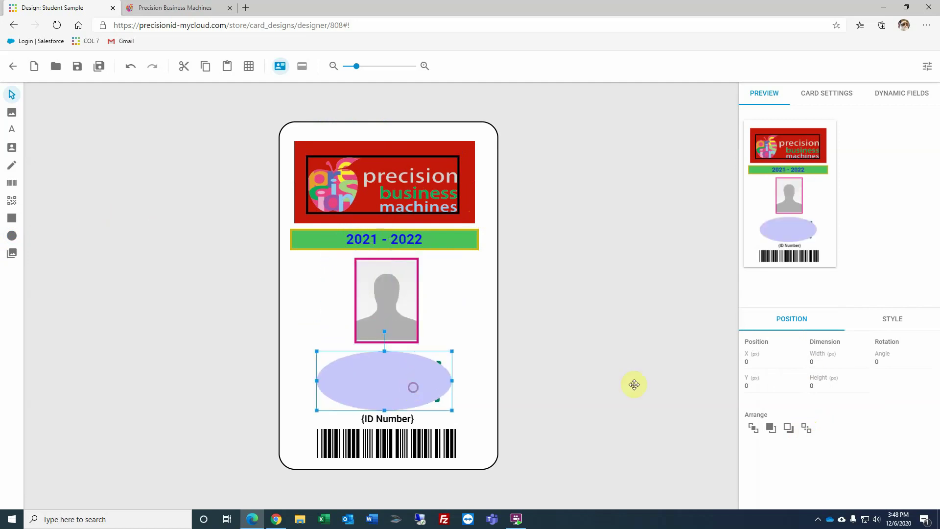
click(805, 427)
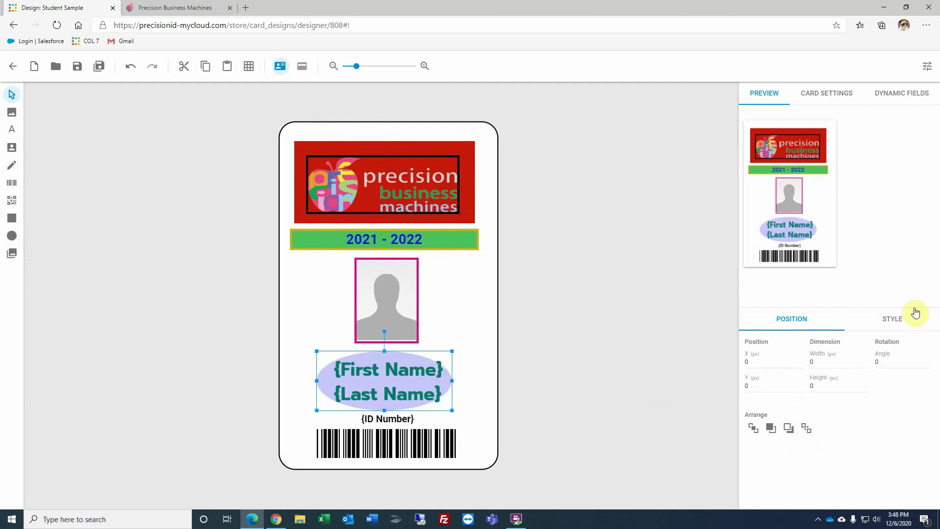
- Give the oval a light, semi-transparent cyan (0FA7C5) fill
click(896, 319)
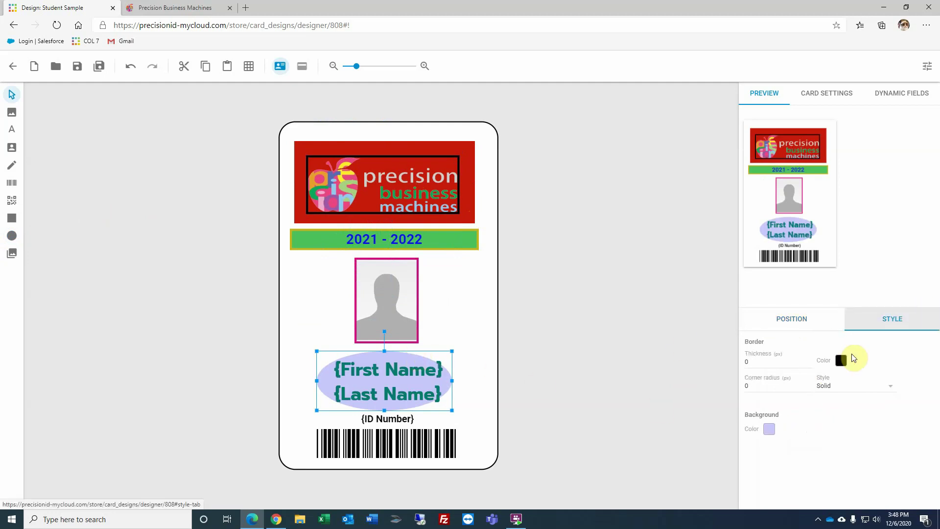
click(767, 430)
click(835, 438)
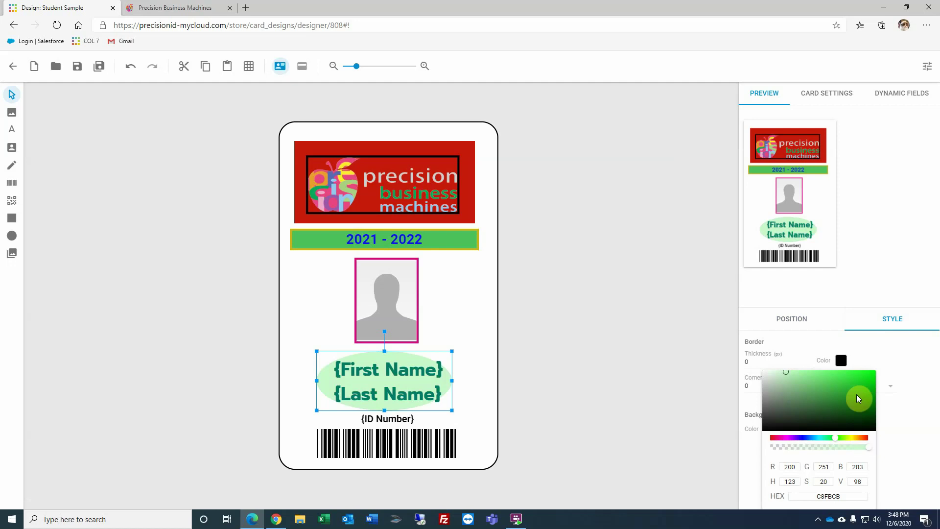
click(867, 384)
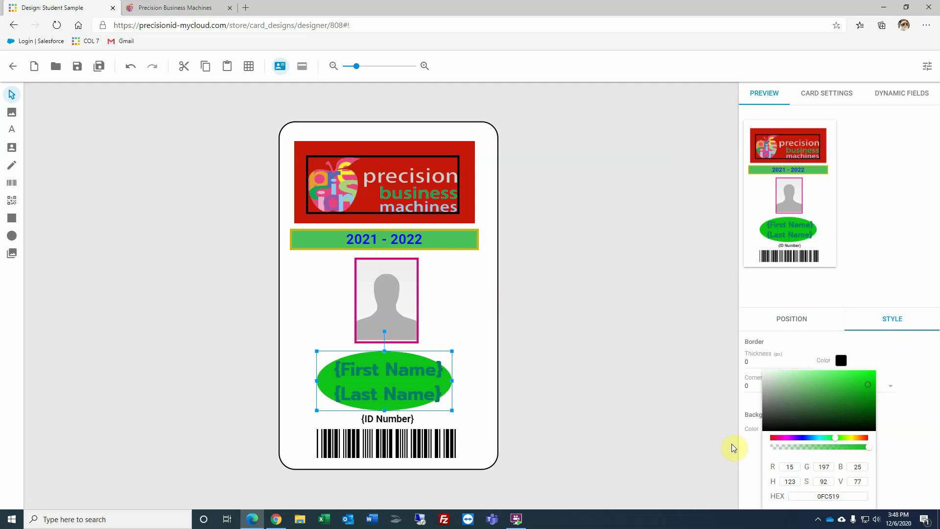
drag(838, 437, 816, 433)
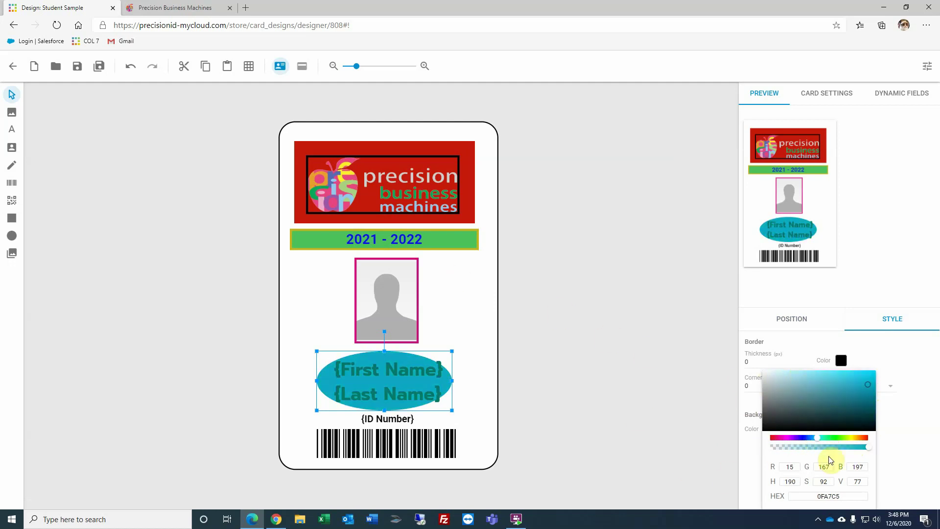
drag(867, 446, 823, 447)
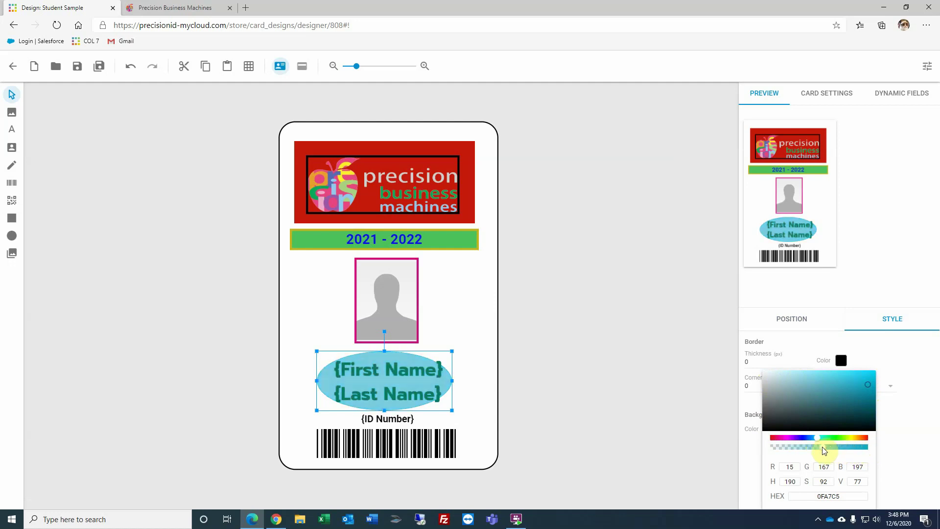
click(480, 304)
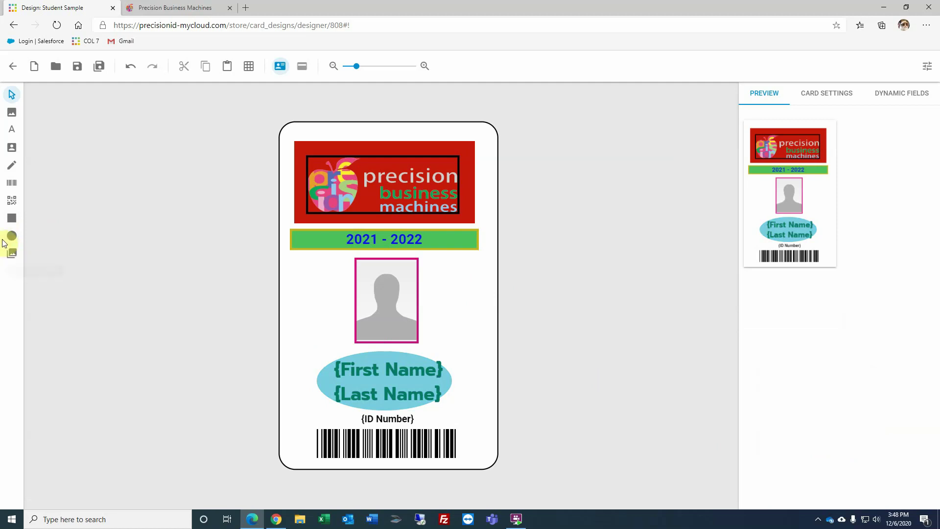
- Place a Dynamic Logo element and enlarge it over the photo frame below the year banner
click(13, 255)
click(328, 265)
drag(373, 319, 433, 350)
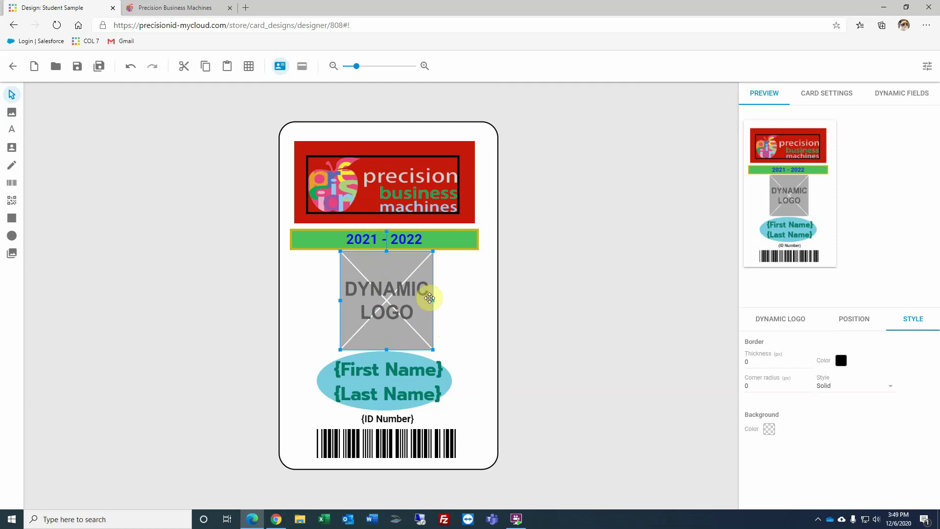
- Align the dynamic logo with the photo frame and drive it by the Grade field
drag(405, 306, 404, 305)
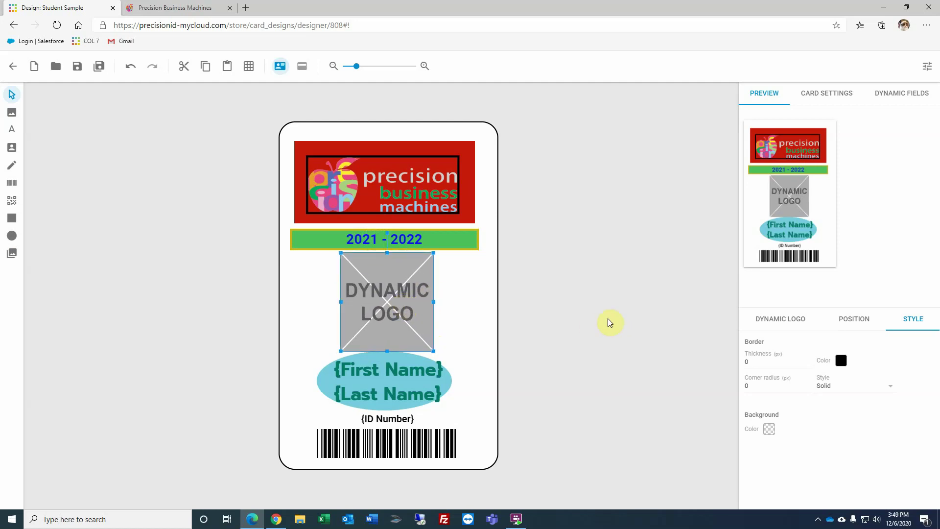
click(772, 319)
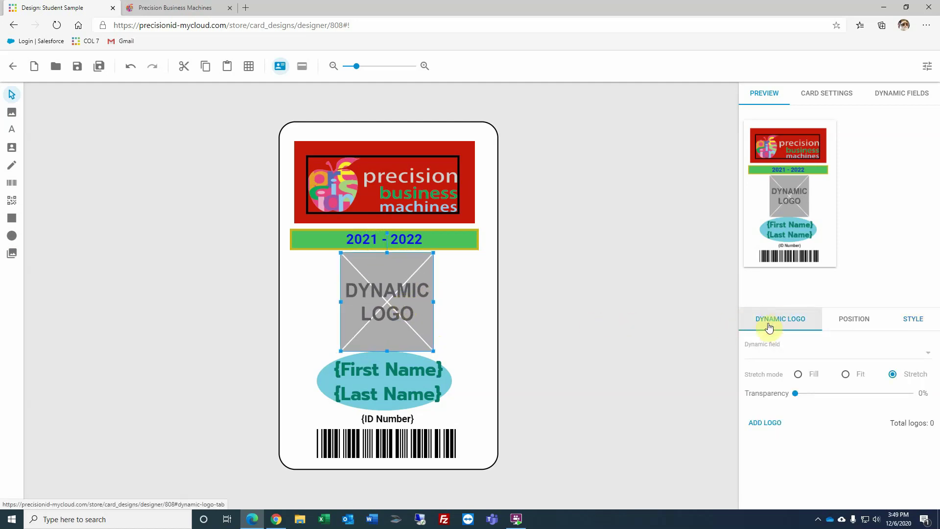
click(759, 359)
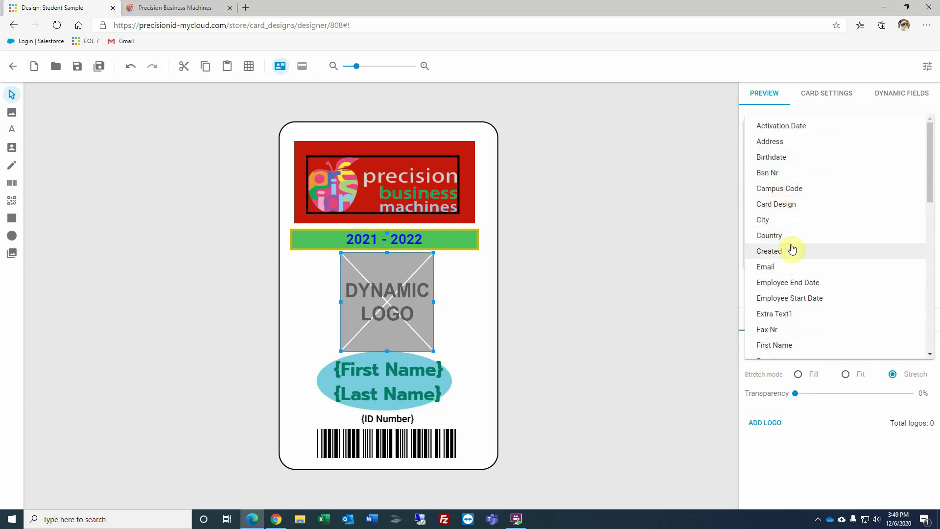
scroll(792, 248, down, 3)
click(779, 287)
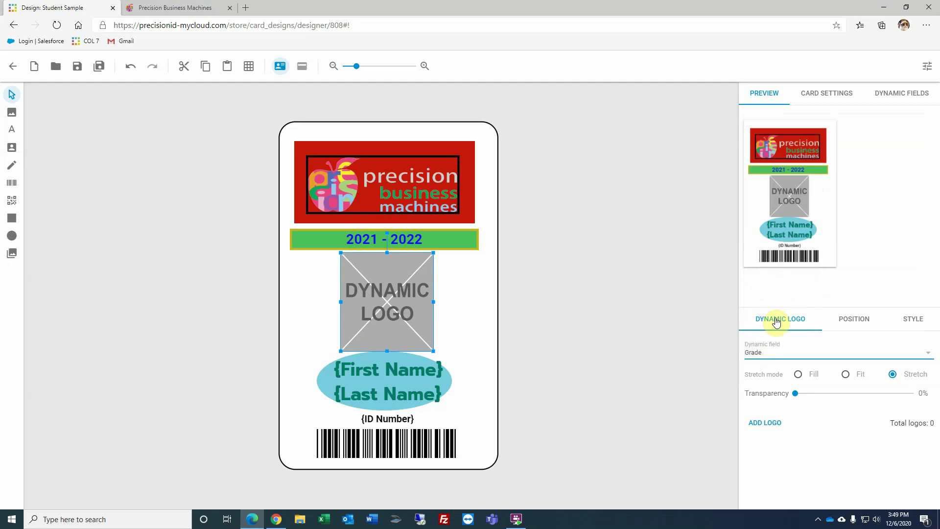
- Add a first logo entry using the Blue.jpg image from Grade Colors
click(762, 426)
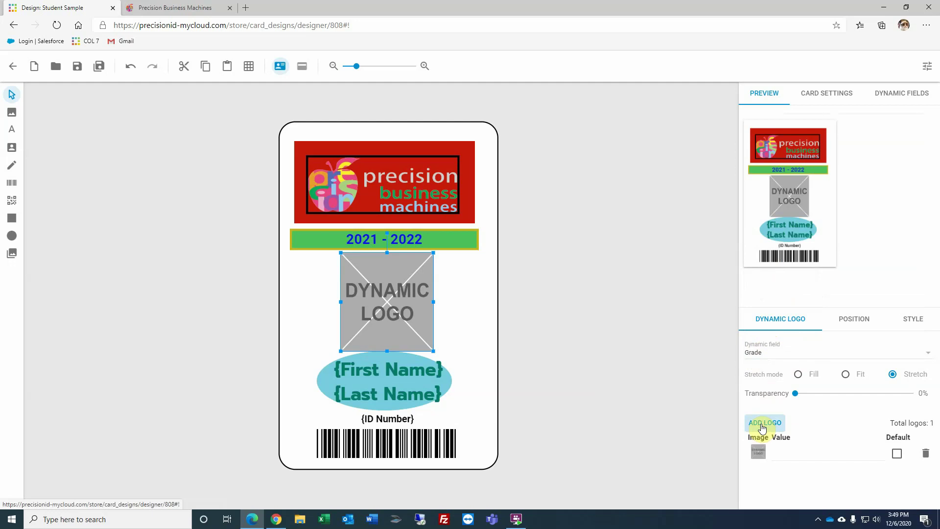
click(758, 453)
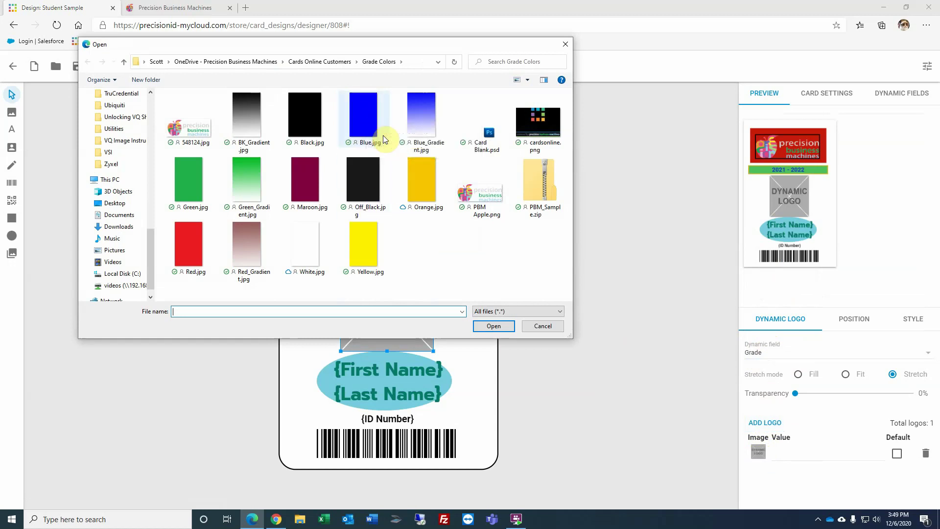
click(364, 115)
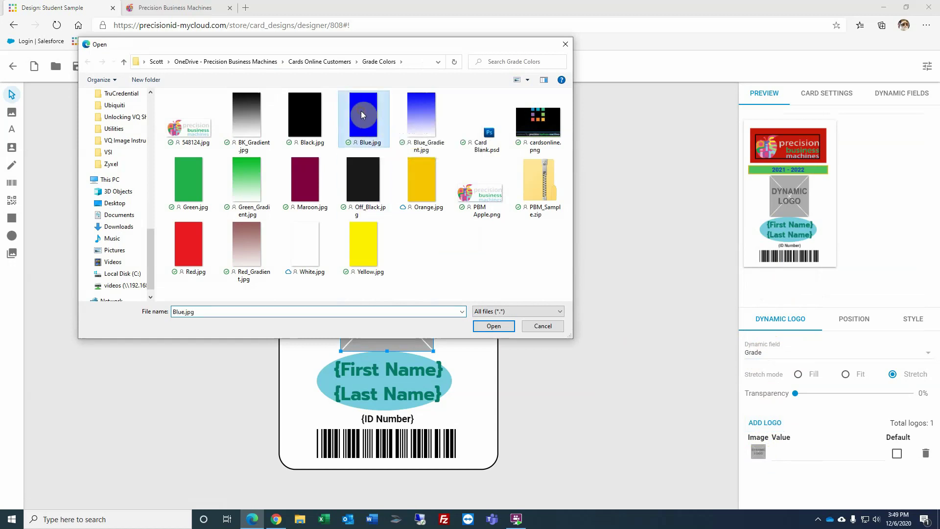
click(481, 331)
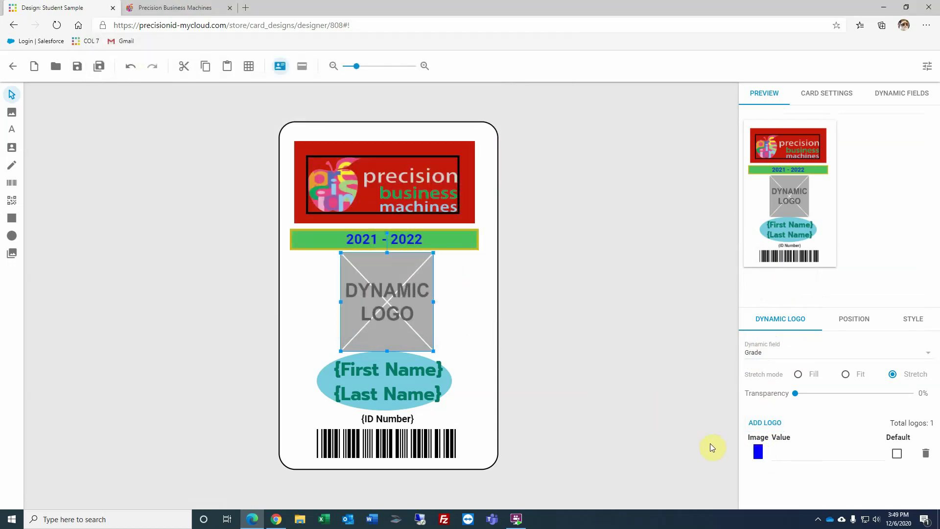
- Set the blue entry's grade to 7 and add a Green.jpg logo entry for grade 6
click(783, 453)
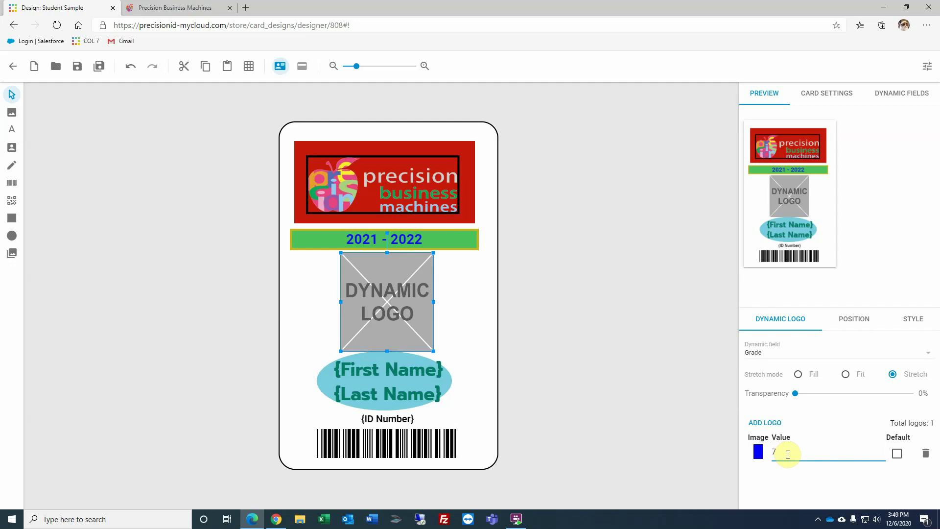
click(767, 422)
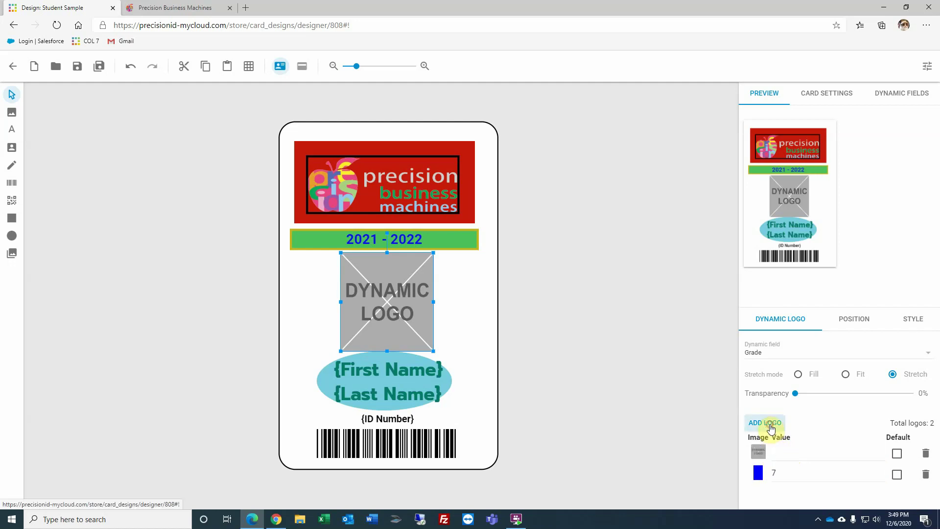
click(759, 451)
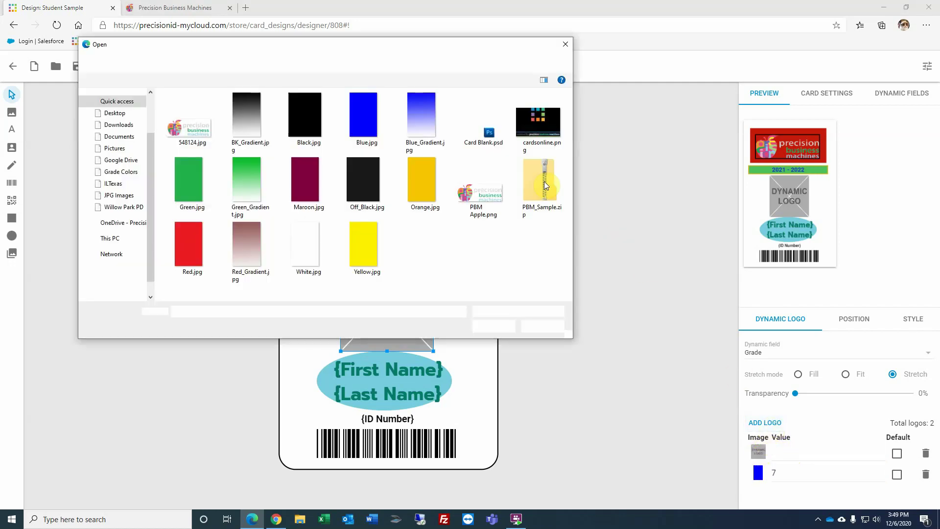
click(191, 183)
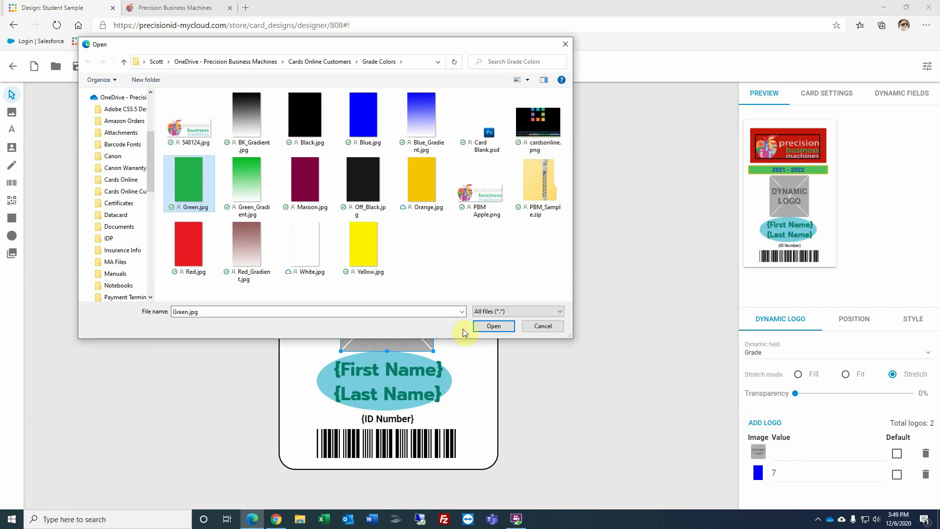
click(493, 327)
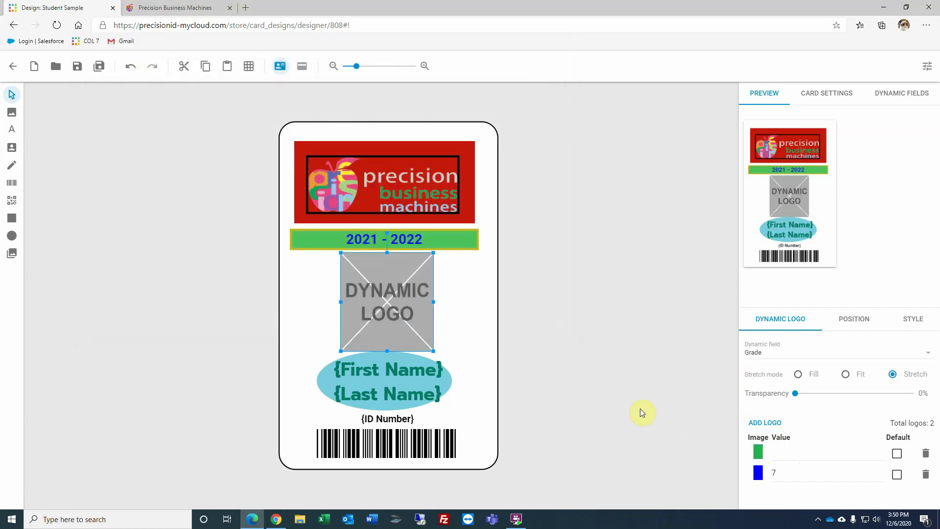
click(781, 453)
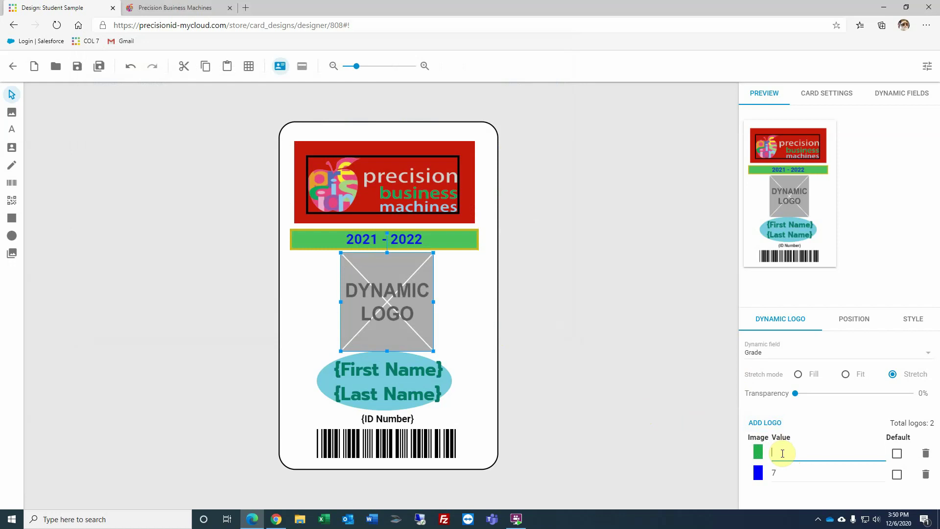
text(6)
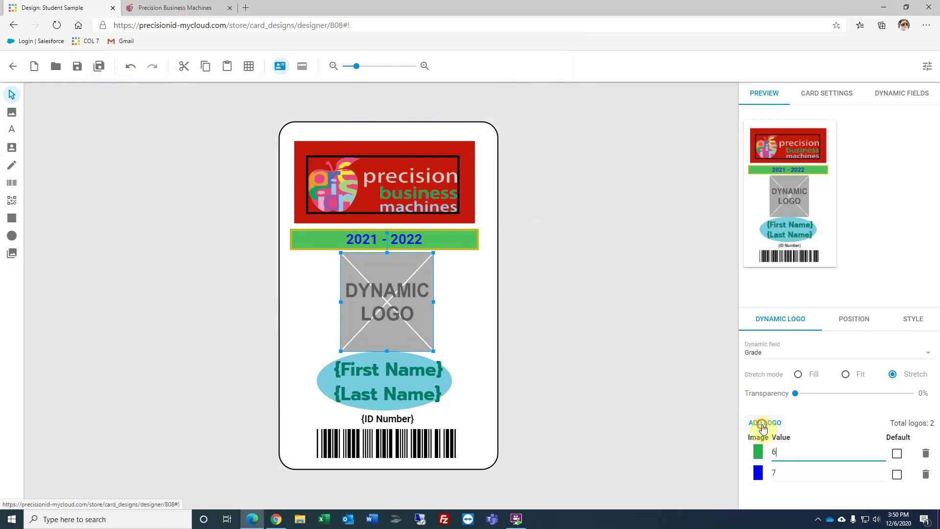
- Add a Yellow.jpg logo entry for grade 8 and mark it as the default
click(765, 422)
click(754, 451)
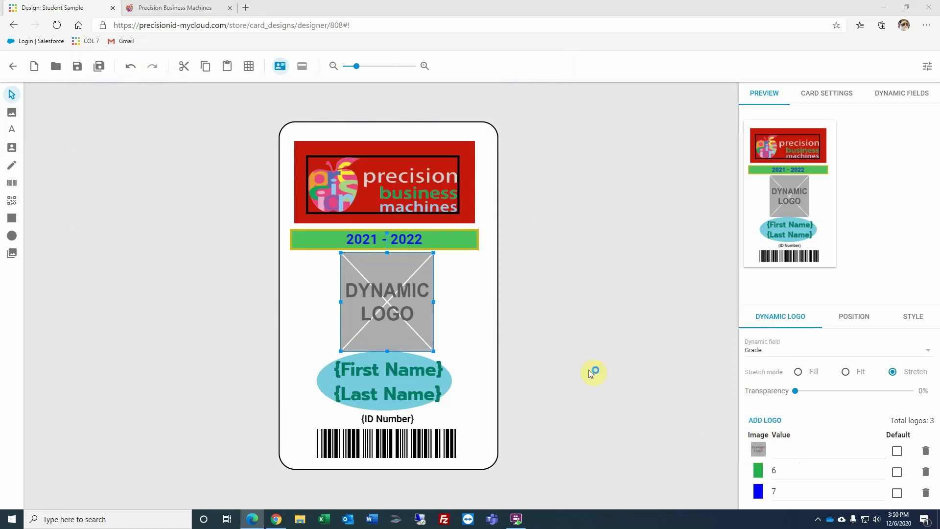
click(361, 246)
click(494, 325)
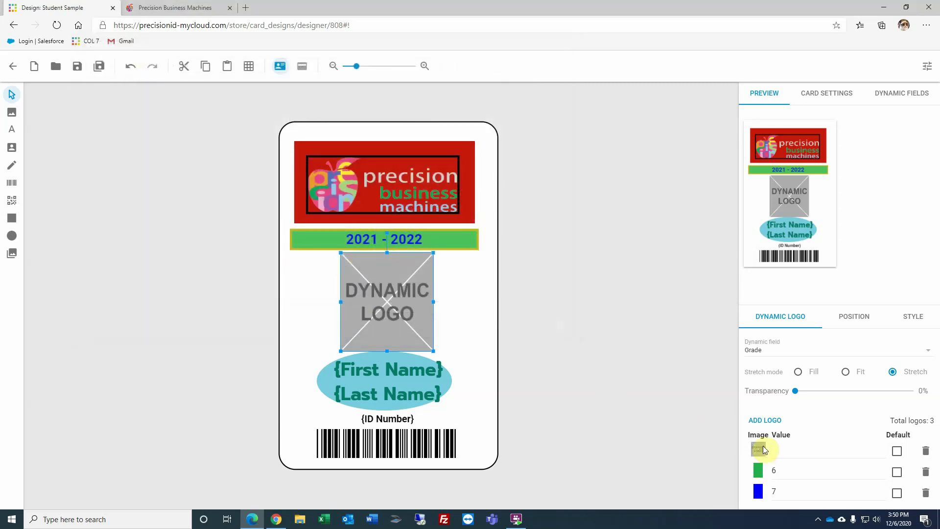
click(782, 450)
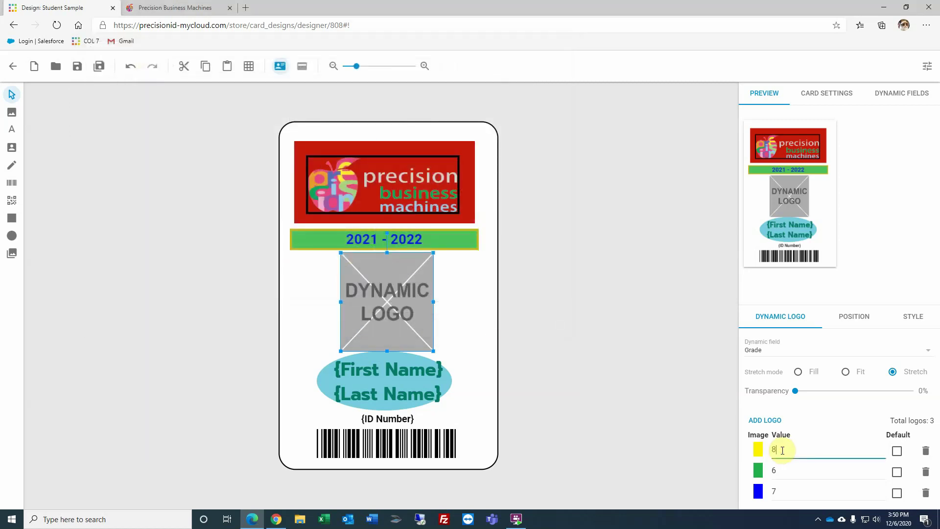
click(896, 452)
click(896, 452)
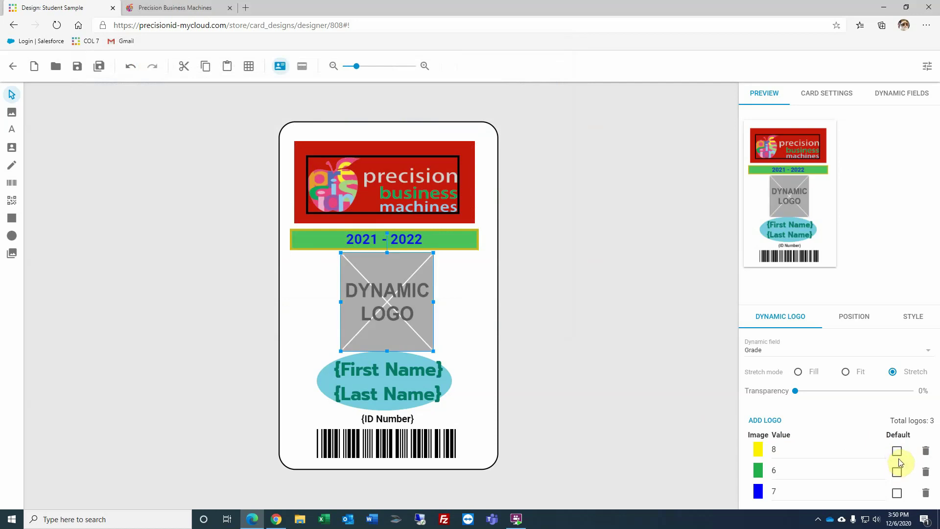
- Tick Default on the yellow frame, send it backward behind the photo, and save Student Sample
click(897, 452)
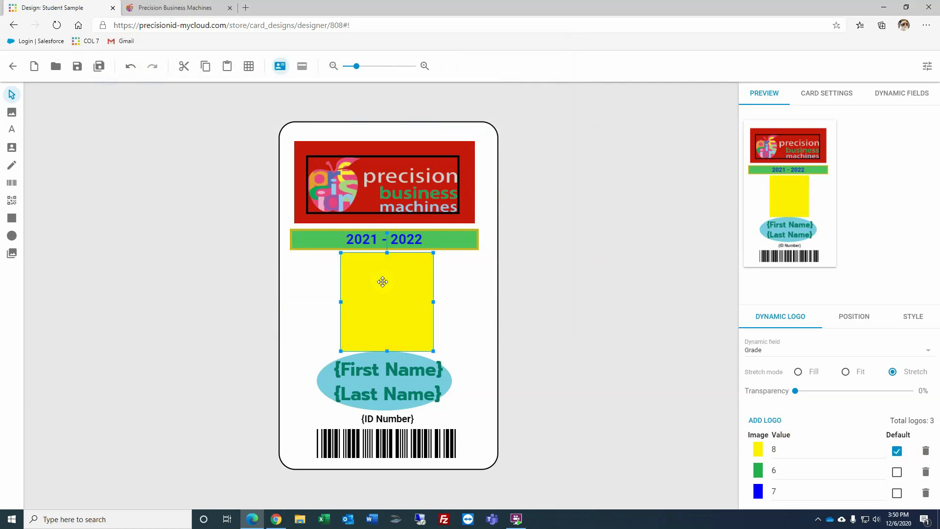
click(864, 322)
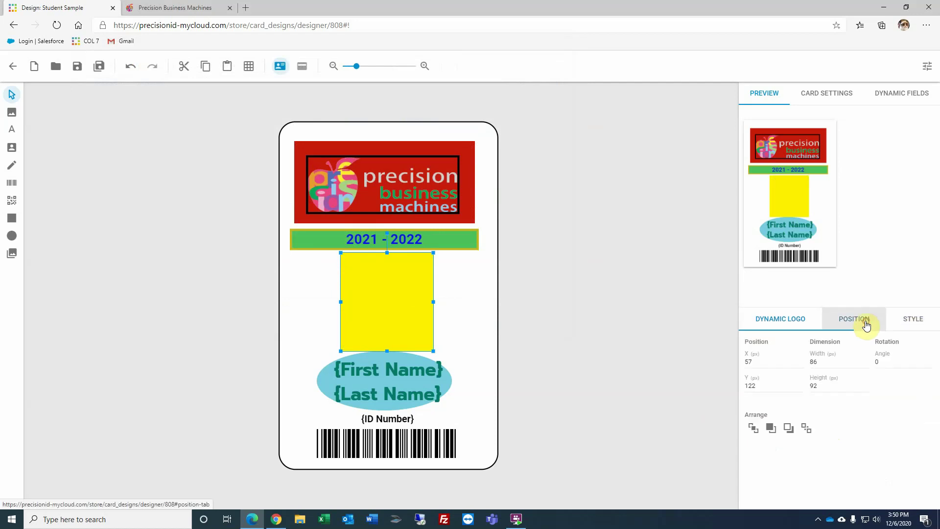
click(805, 429)
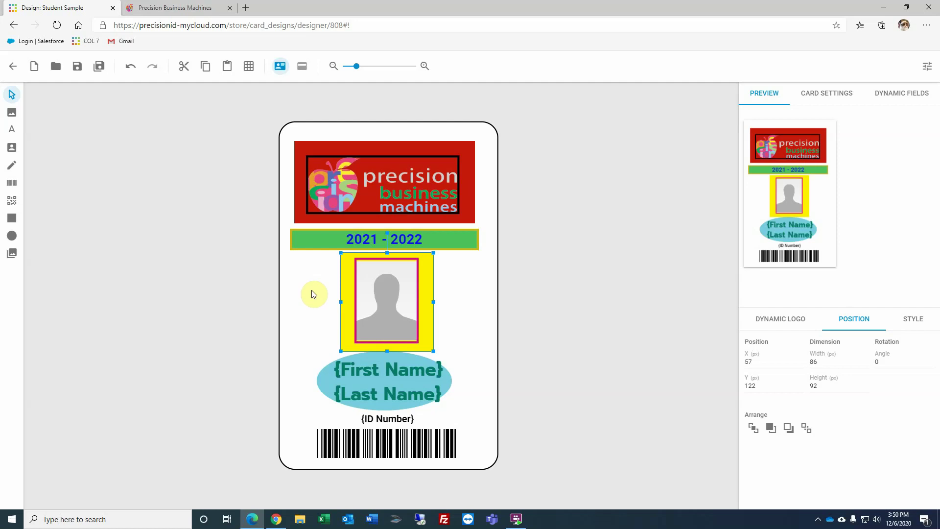
click(78, 70)
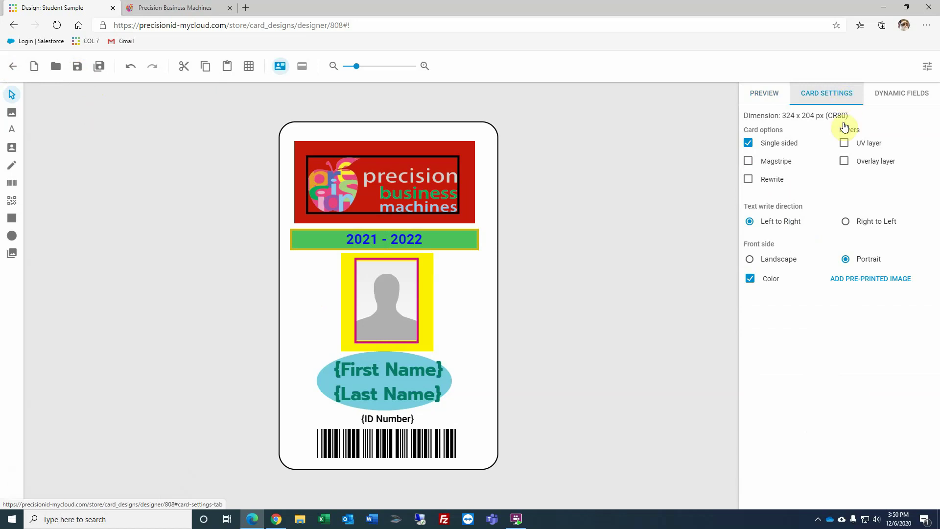
- Try a double-sided card with a portrait back, then revert to single-sided and save
click(749, 145)
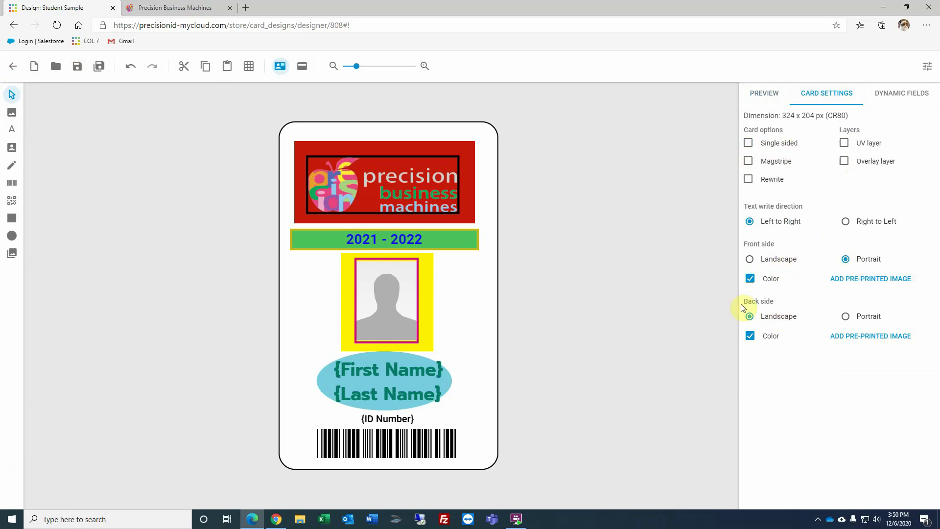
click(844, 317)
click(303, 69)
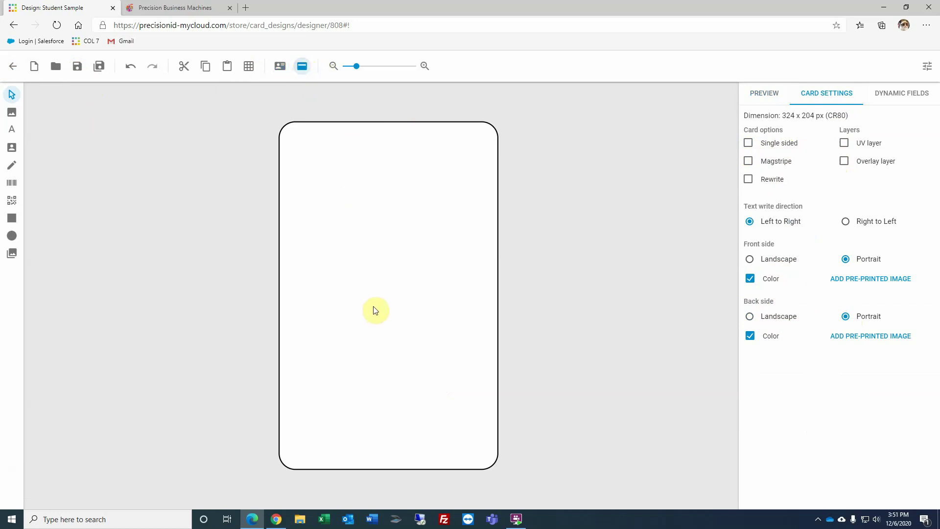
click(280, 66)
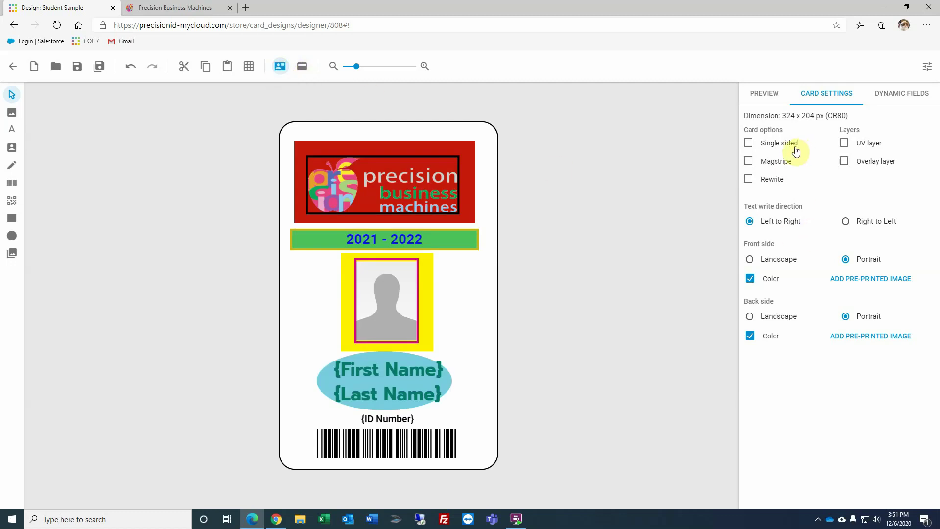
click(748, 143)
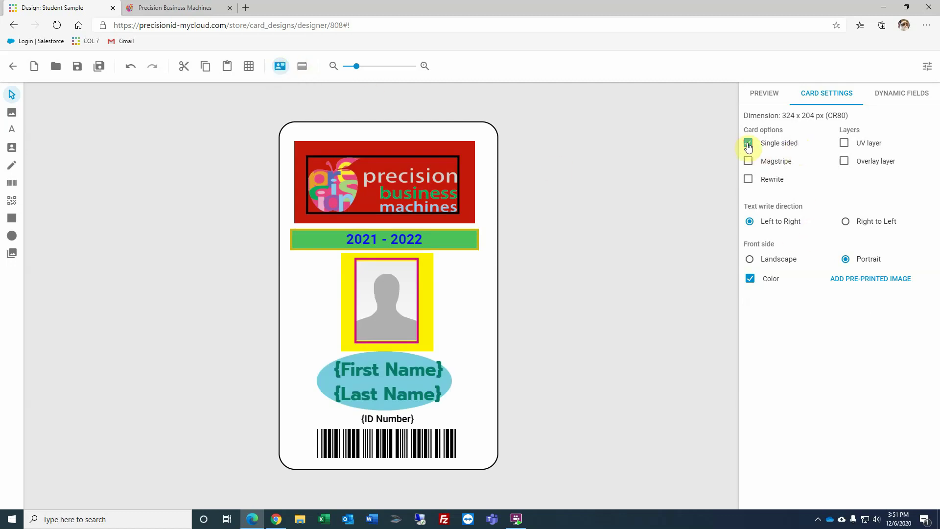
click(78, 66)
- Exit the designer and switch the Student Sample design to Active on the Card designs page
click(18, 67)
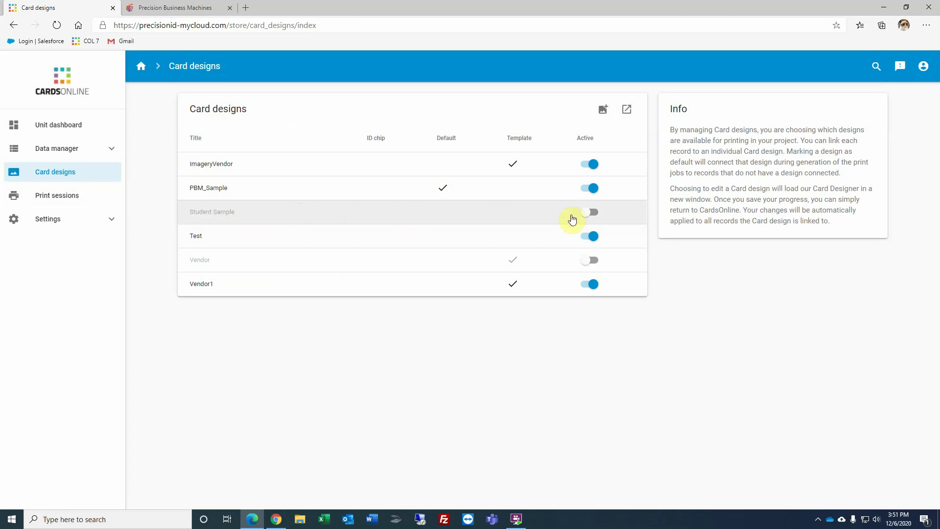
click(594, 214)
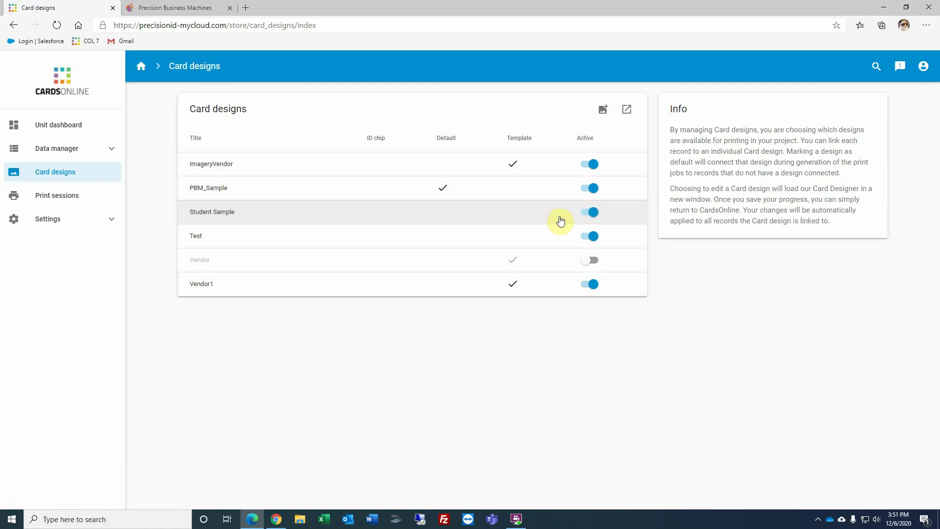
- Search Data manager > Records for the student's last name and open the record
click(58, 149)
click(53, 169)
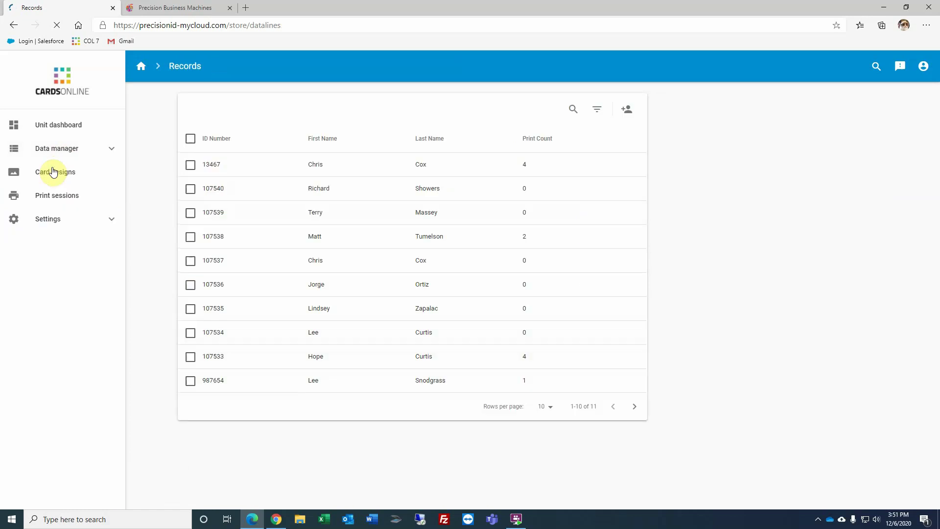
click(468, 110)
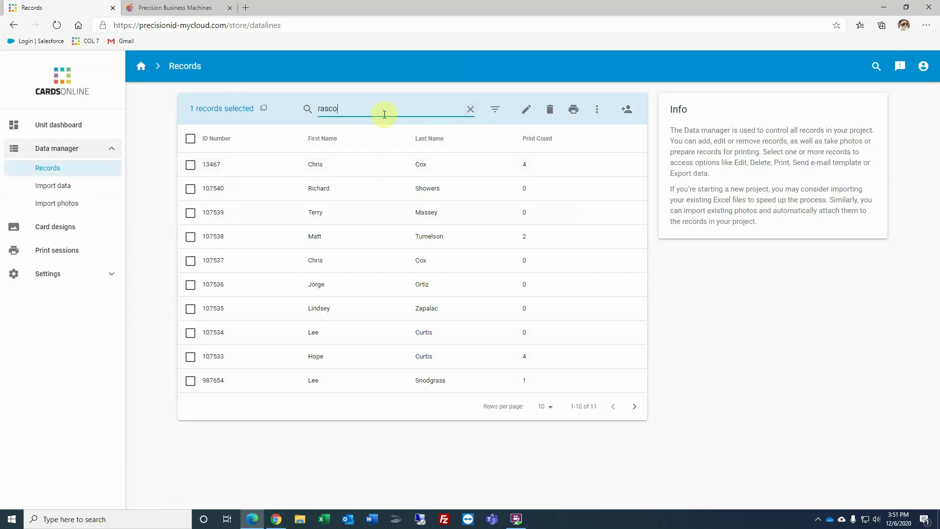
key(Return)
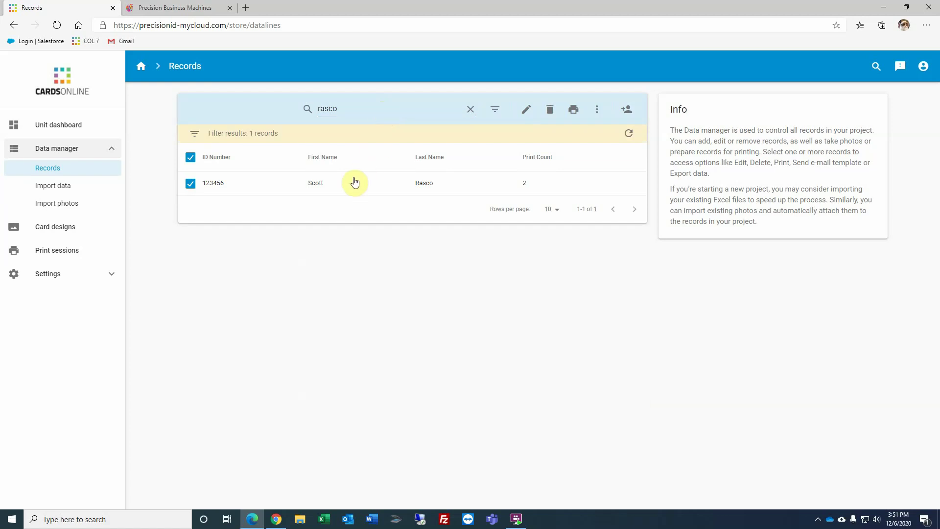
click(354, 183)
- Set the record's Card Design to Student Sample to show its card preview
scroll(784, 248, down, 1)
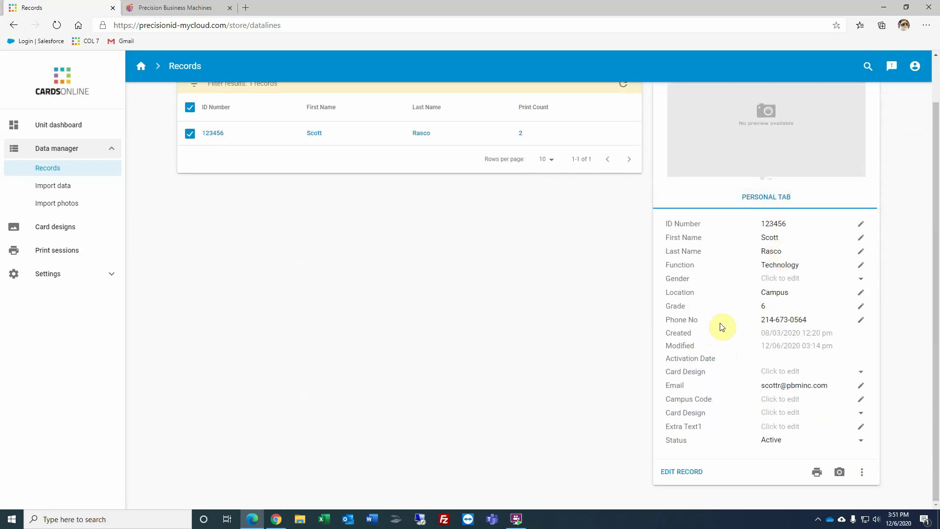
click(778, 372)
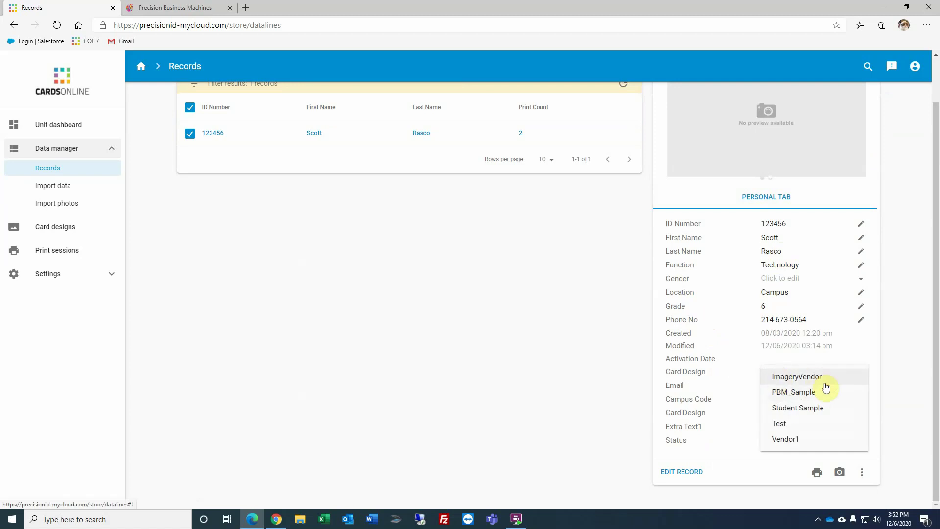
click(805, 411)
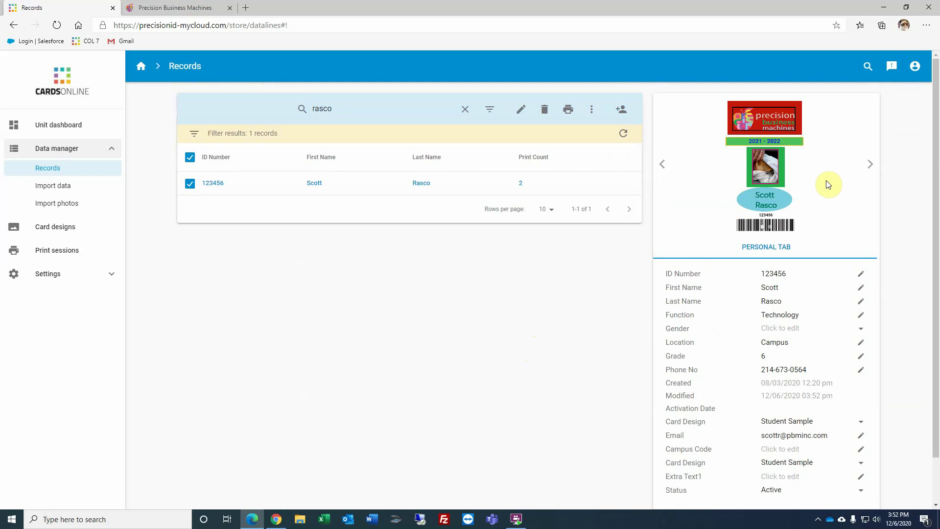
- Change the student's Grade from 6 to 7 so the photo frame turns blue
click(767, 355)
drag(759, 362, 648, 354)
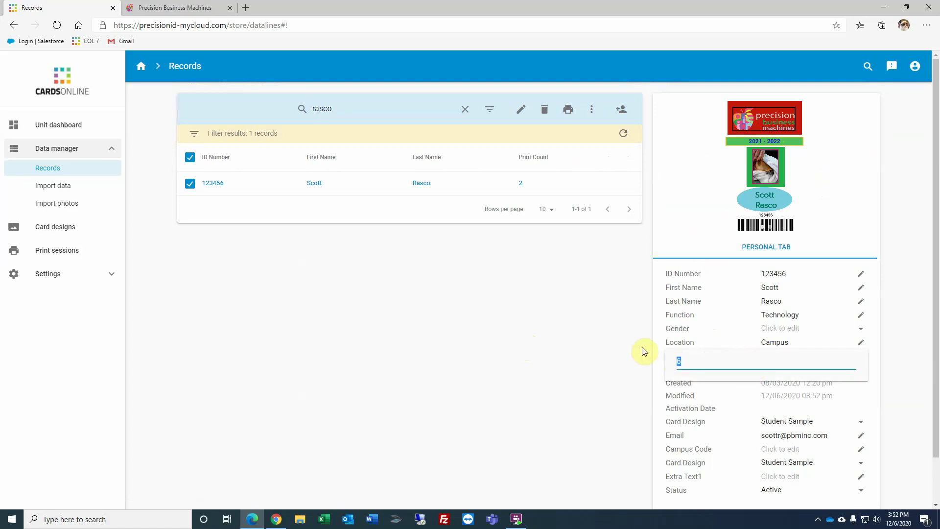
text(7)
key(Return)
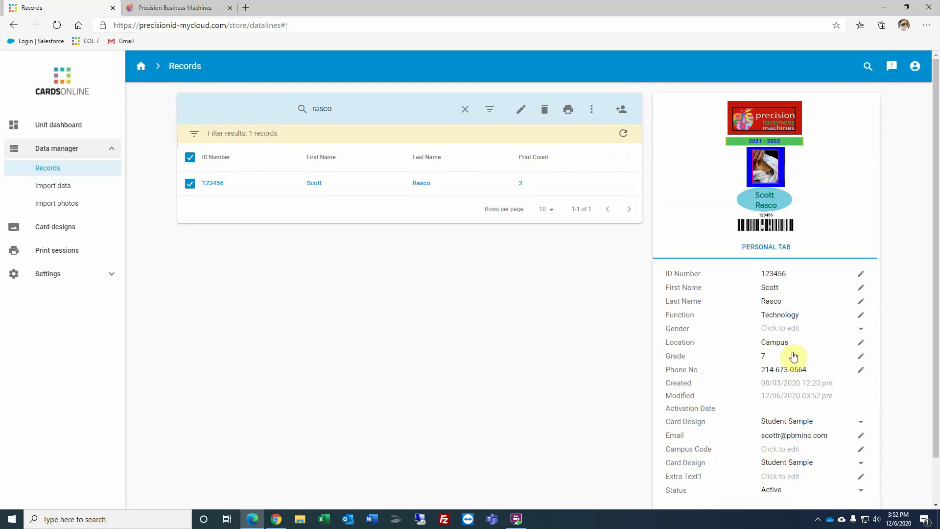
- Change the Grade to 8 and check the preview's photo frame turns yellow
click(771, 356)
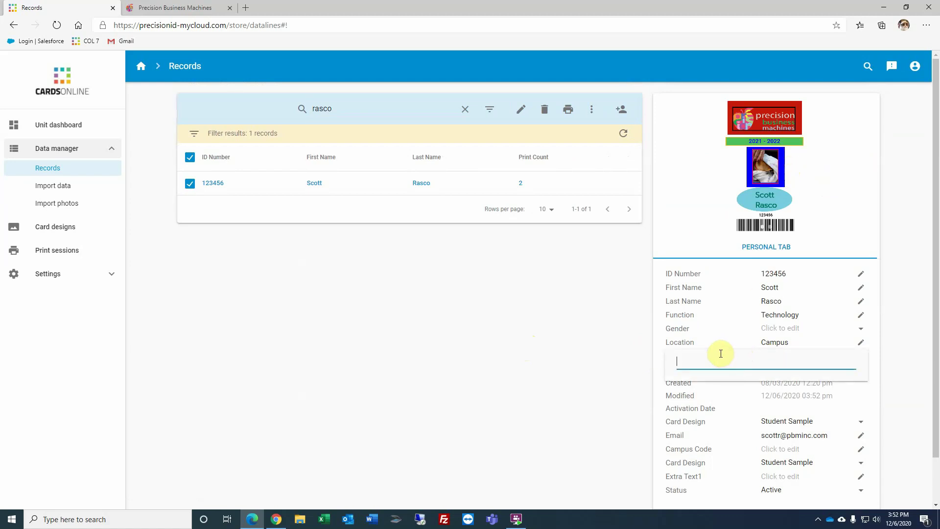
text(8)
key(Return)
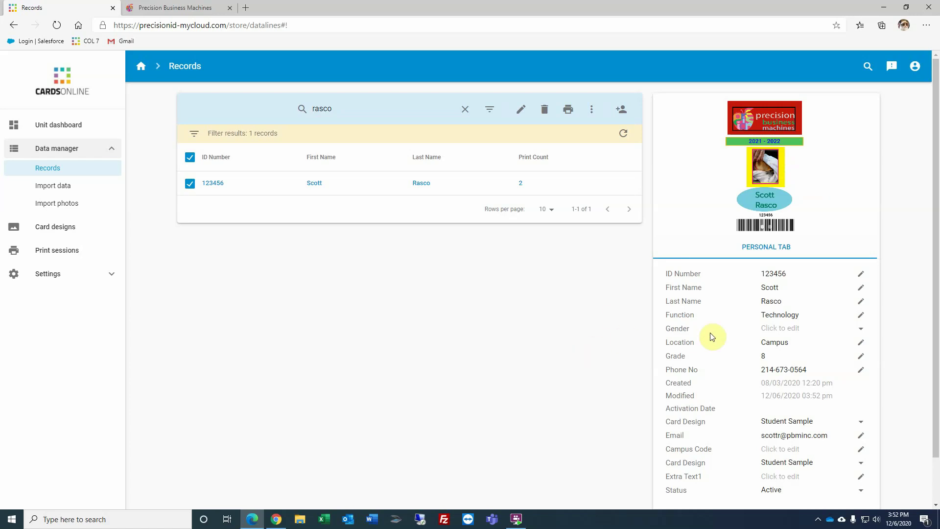
scroll(712, 337, down, 1)
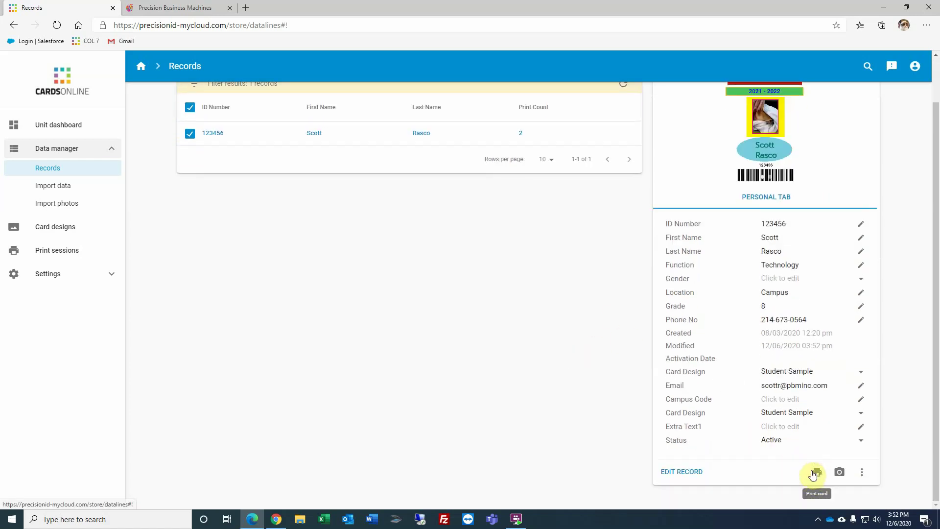
scroll(781, 346, up, 1)
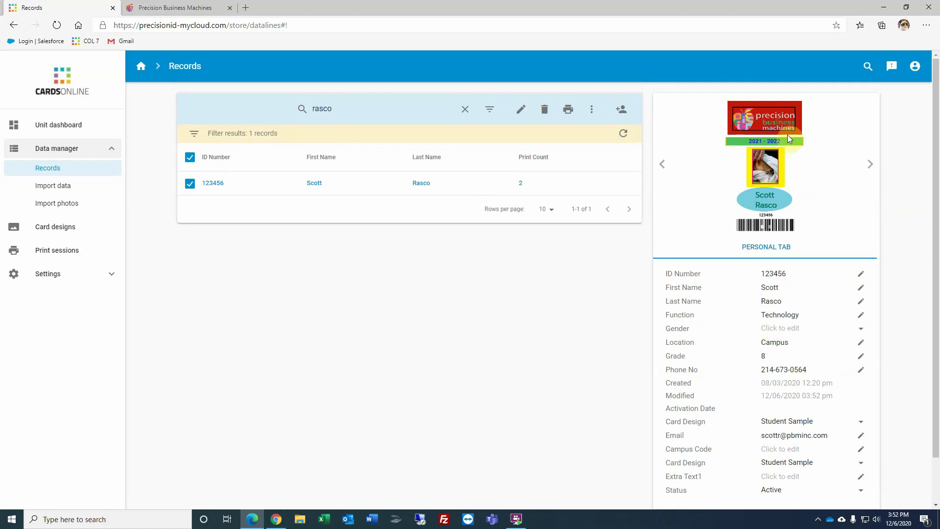